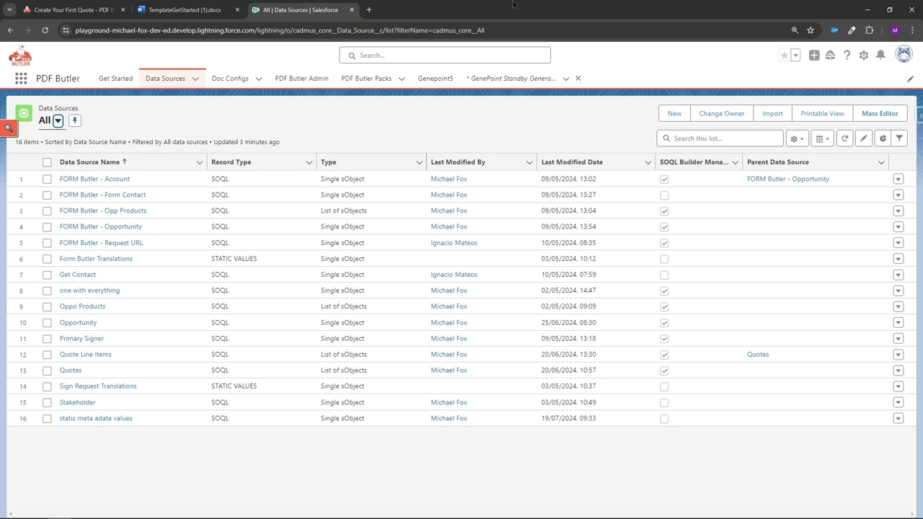
Step: Review the Create Your First Quote academy page and the merge fields in the TemplateGetStarted document
click(70, 10)
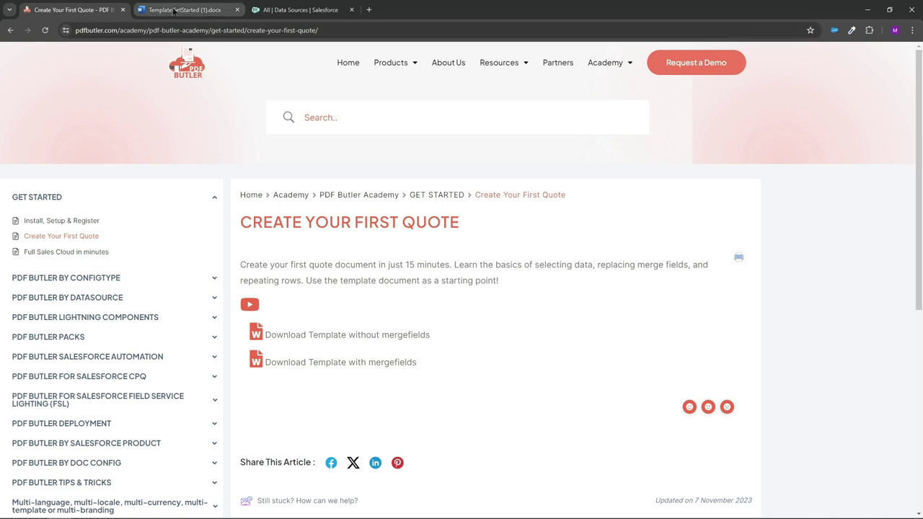
click(176, 11)
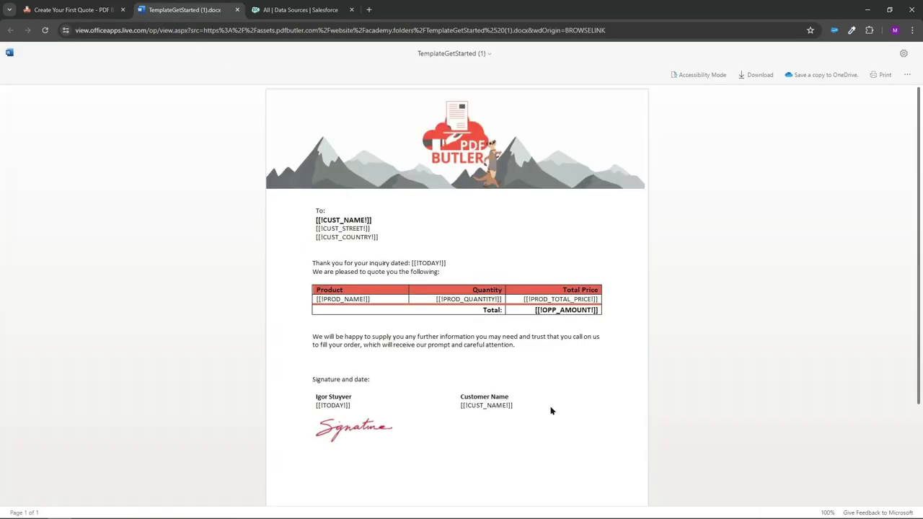
scroll(552, 410, down, 3)
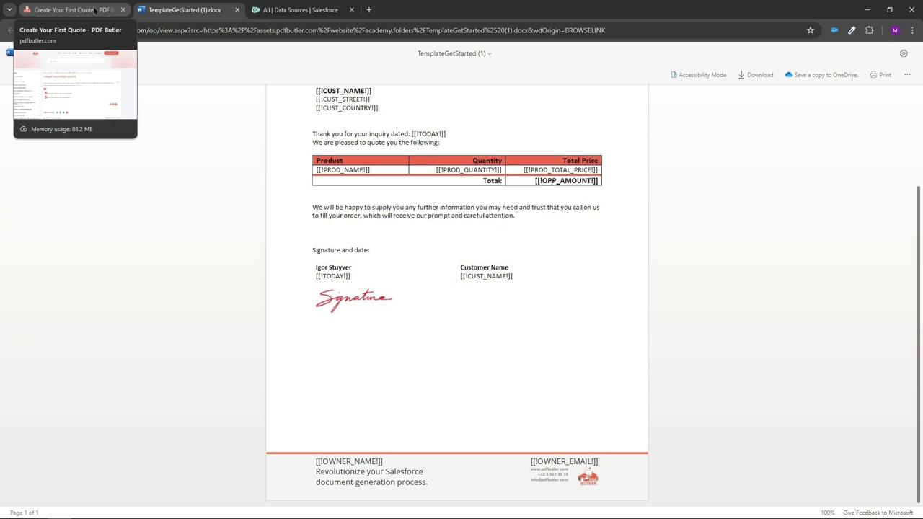
Step: Switch to the Salesforce Data Sources list and start a new data source with the SOQL record type
click(295, 9)
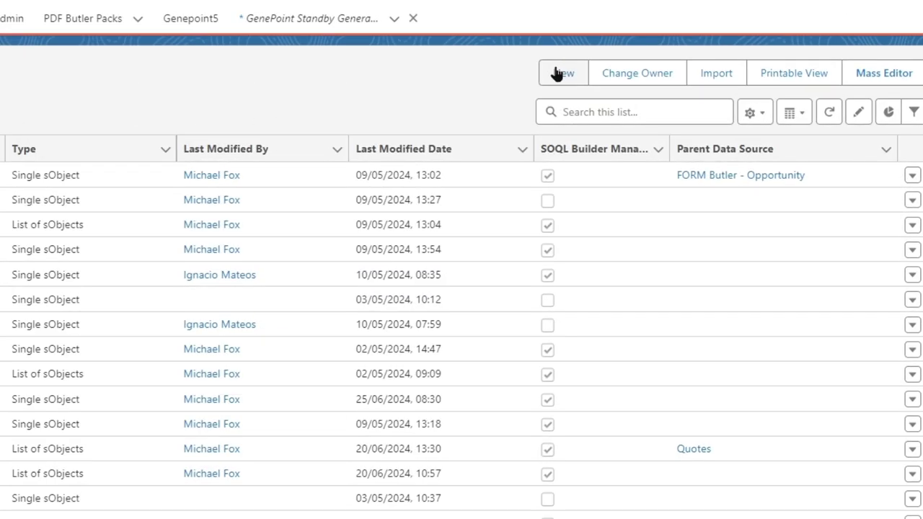
click(556, 73)
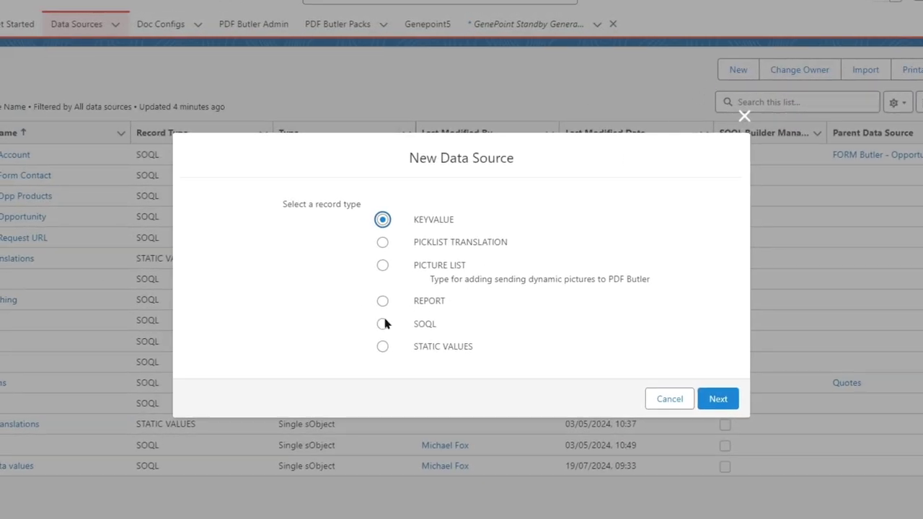
click(382, 325)
click(716, 400)
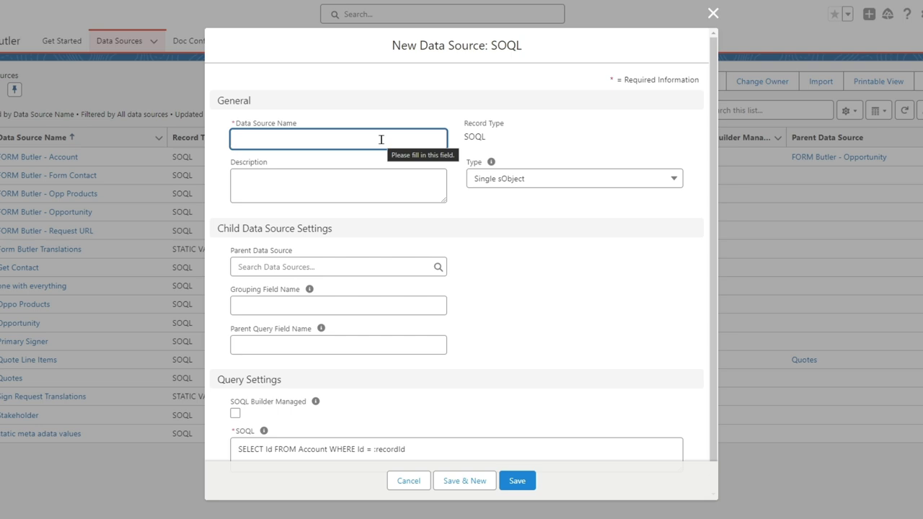
Step: Name the new data source "Oppo for University Demo"
text(Oppo)
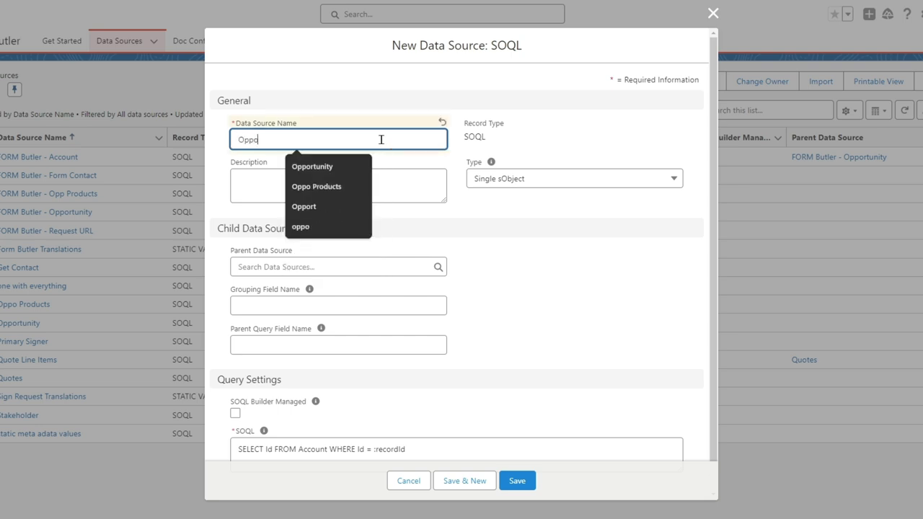
text( for Un)
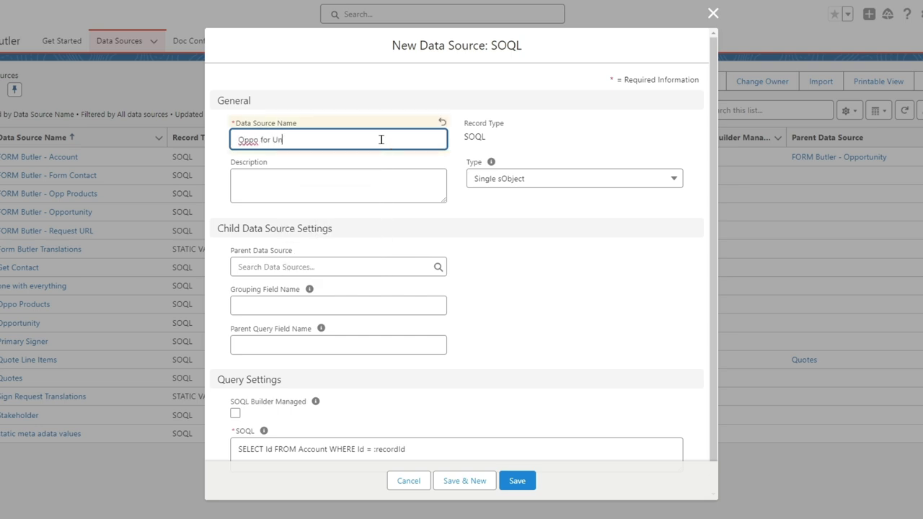
text(iversity Deno)
text(n)
key(BackSpace)
text(mo)
Step: Check the data source's type options, keep Single sObject, and save the record
scroll(399, 265, down, 1)
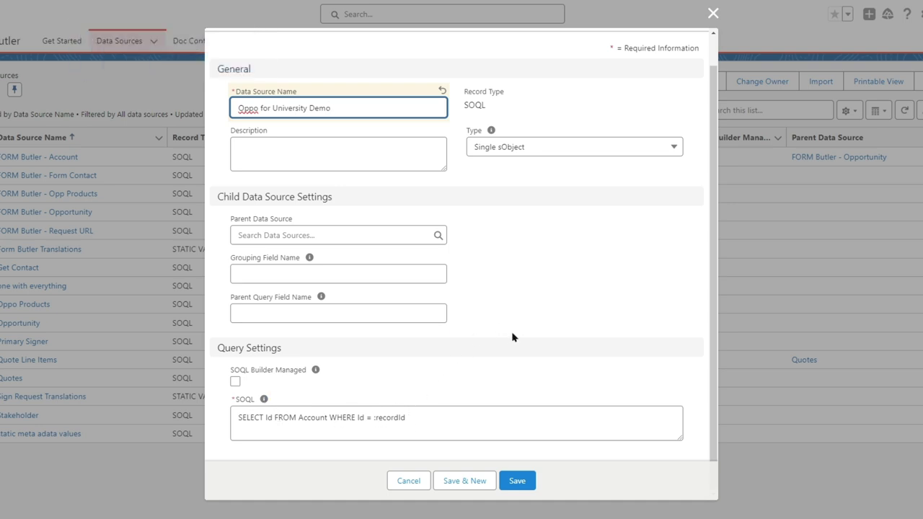
scroll(518, 331, up, 1)
click(562, 180)
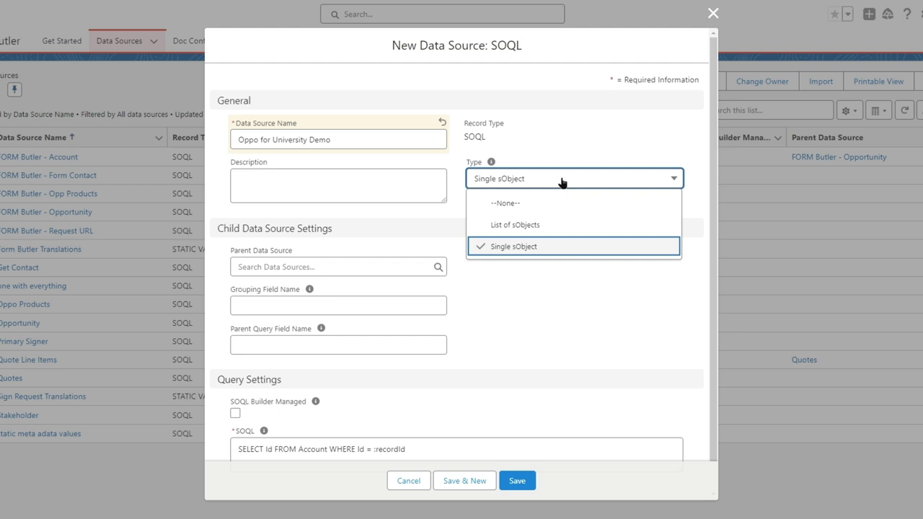
click(562, 180)
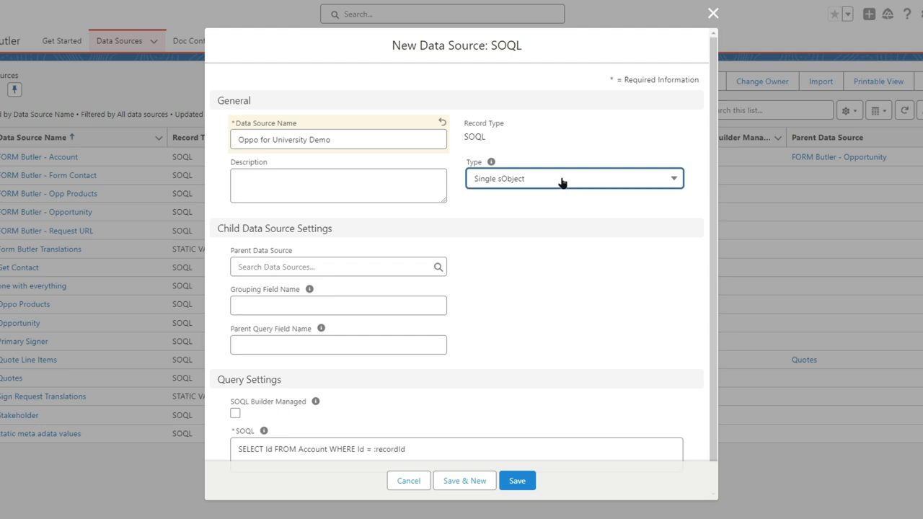
click(522, 482)
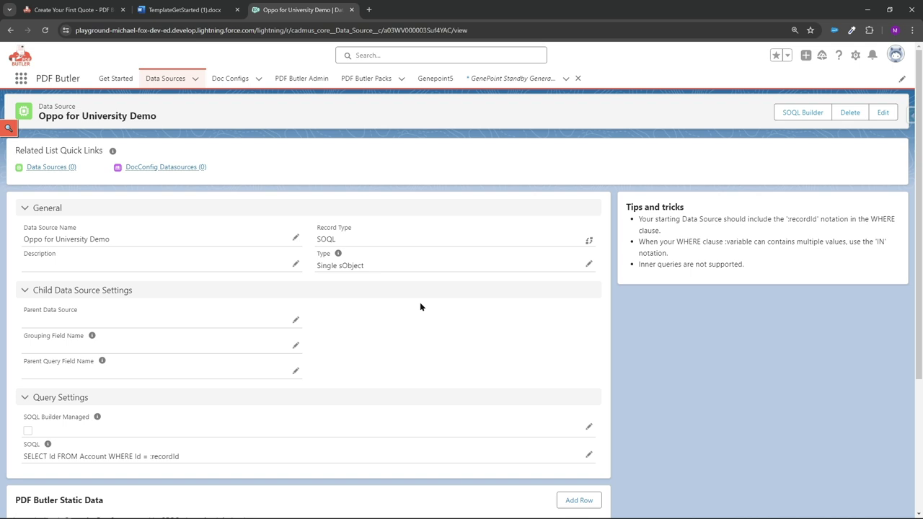
Step: Inspect the data source's SOQL query in edit mode, and choose Opportunity as its object in the SOQL Builder
click(589, 456)
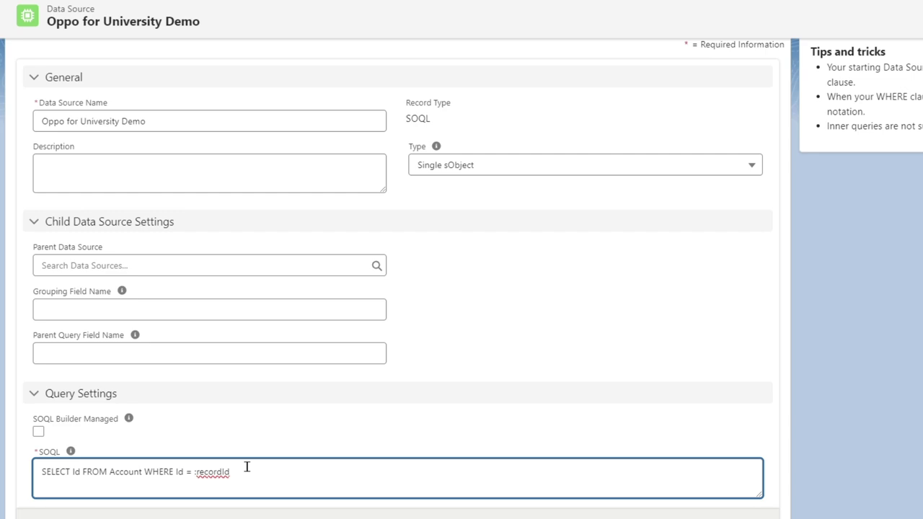
key(ctrl+s)
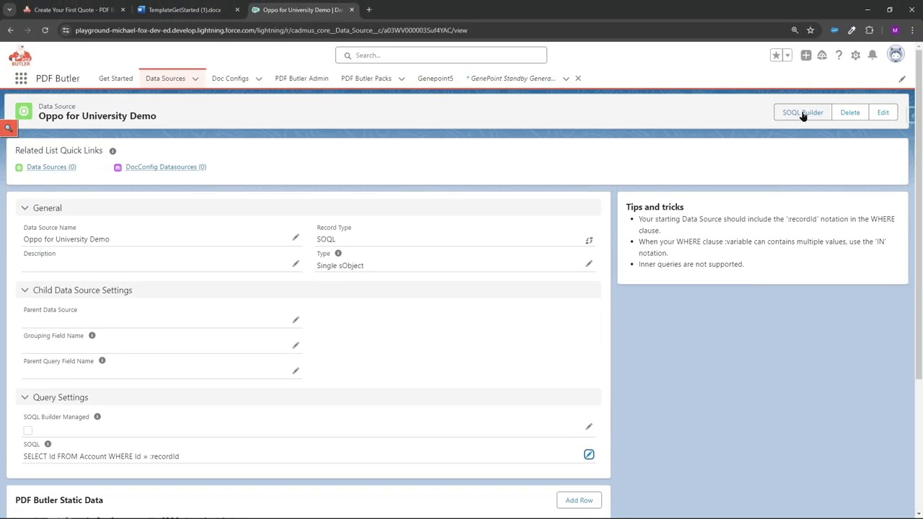
click(803, 114)
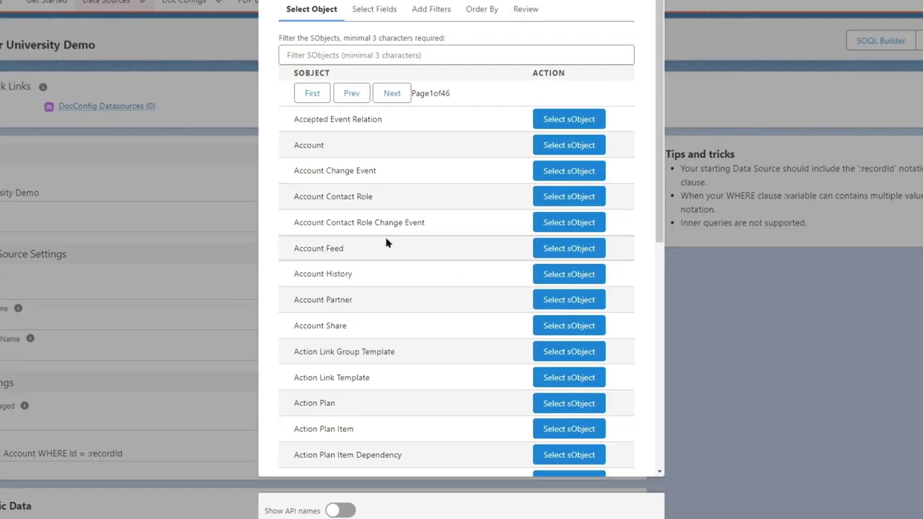
click(350, 53)
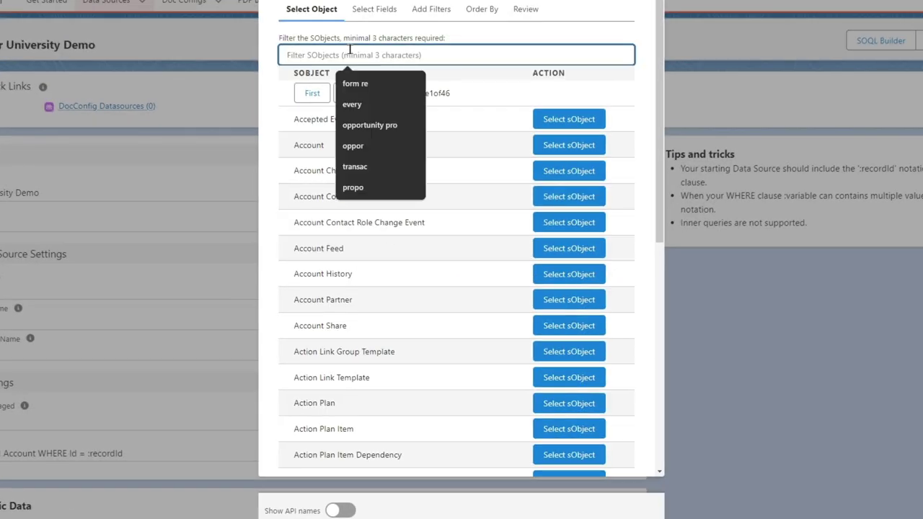
text(oppo)
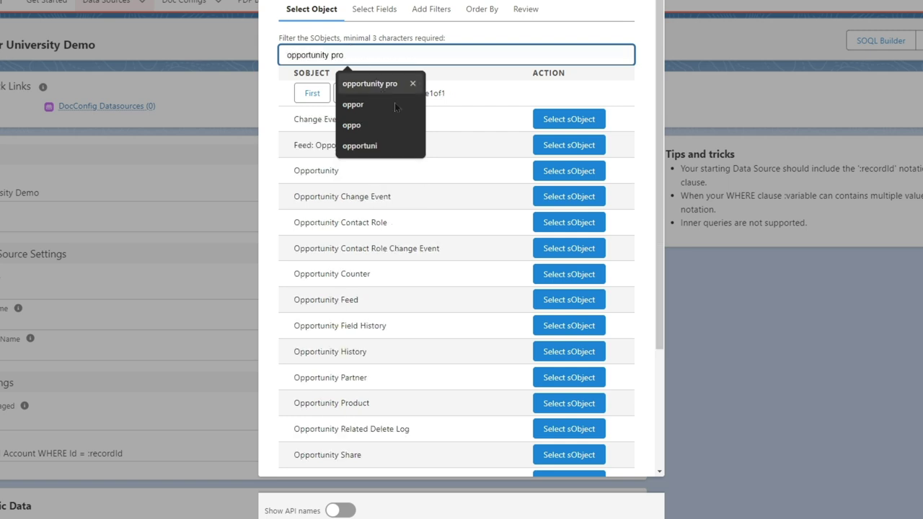
click(560, 178)
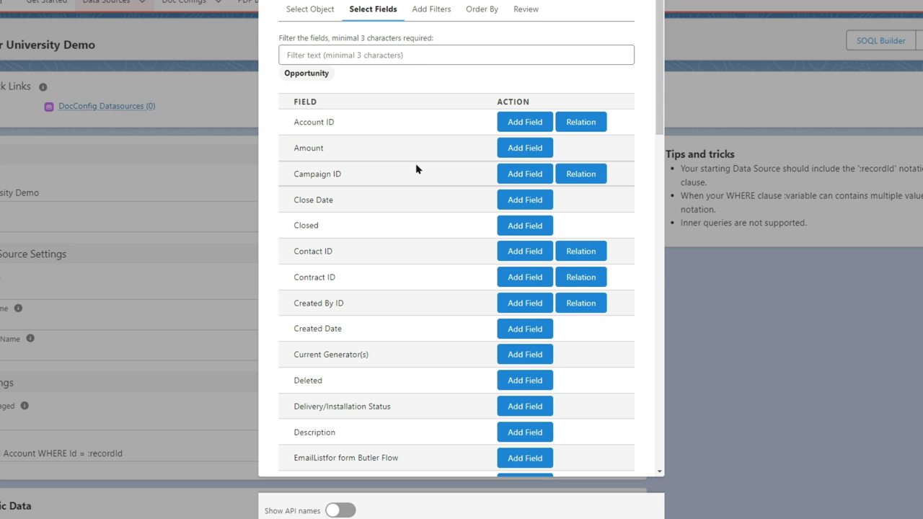
Step: Add the Opportunity ID field to the Opportunity query
click(408, 52)
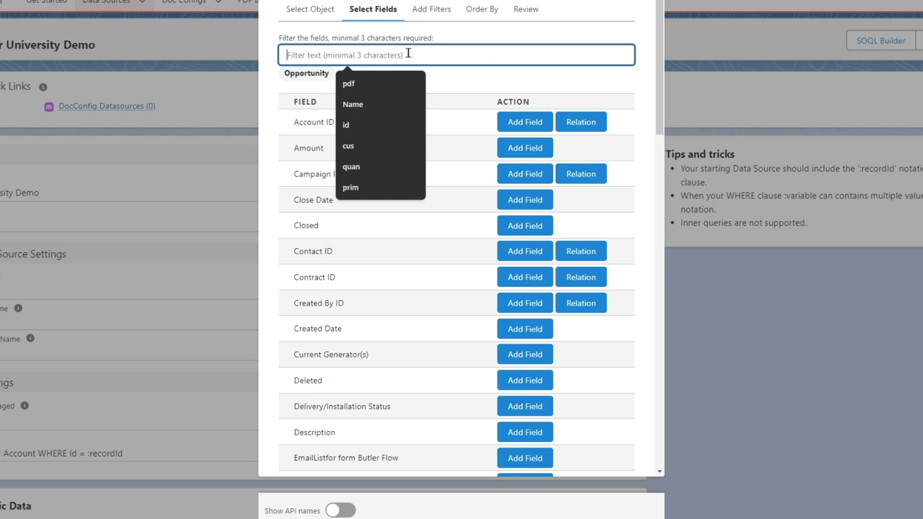
scroll(432, 271, down, 10)
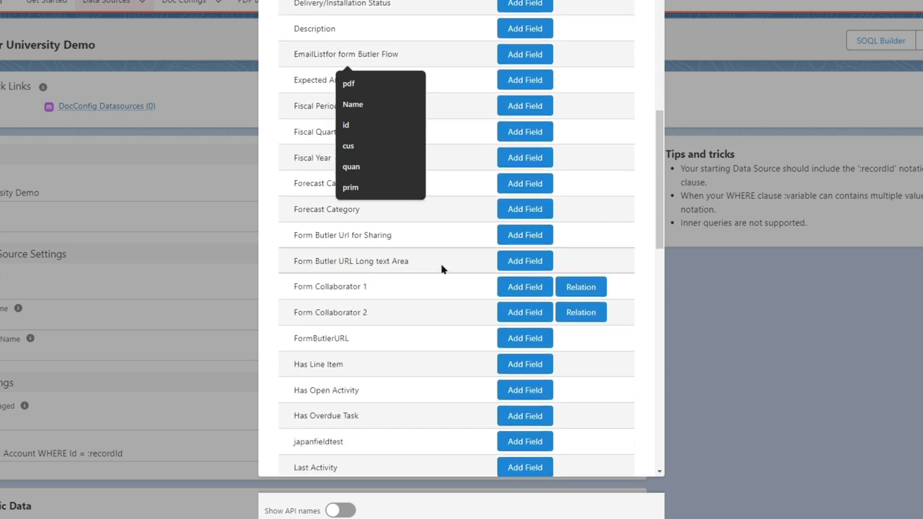
scroll(461, 231, up, 1)
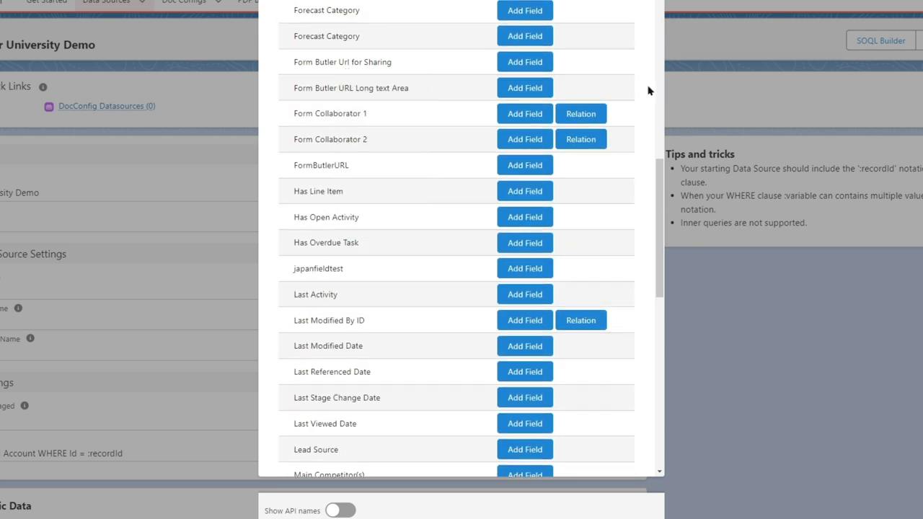
scroll(410, 252, down, 5)
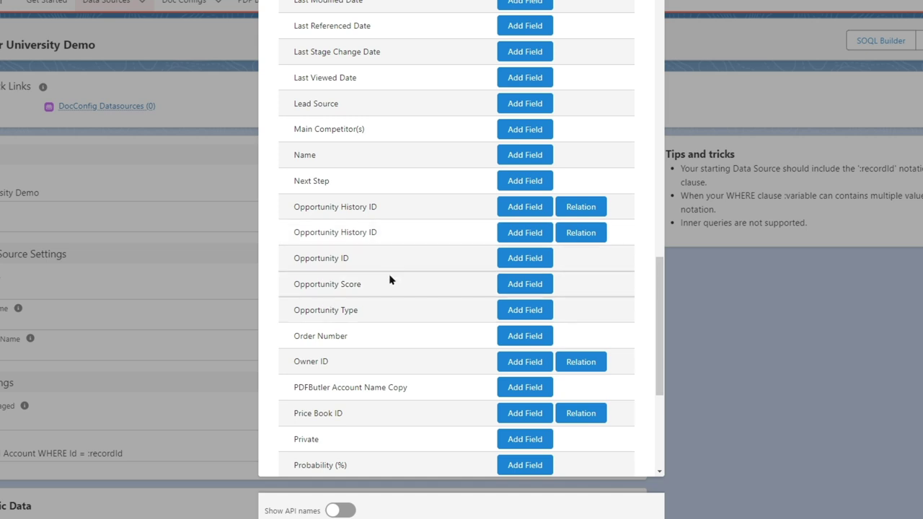
click(526, 258)
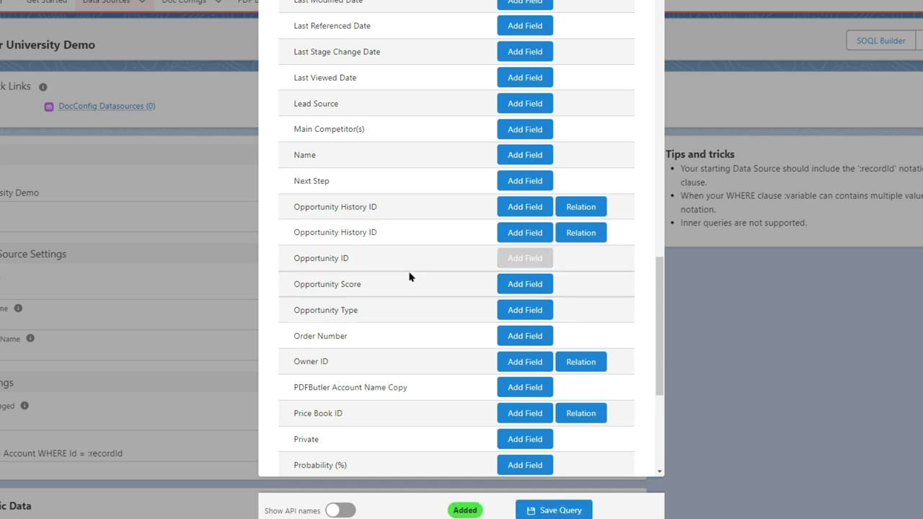
Step: Filter the Opportunity fields by "amount" and add the Amount field to the query
scroll(407, 263, up, 10)
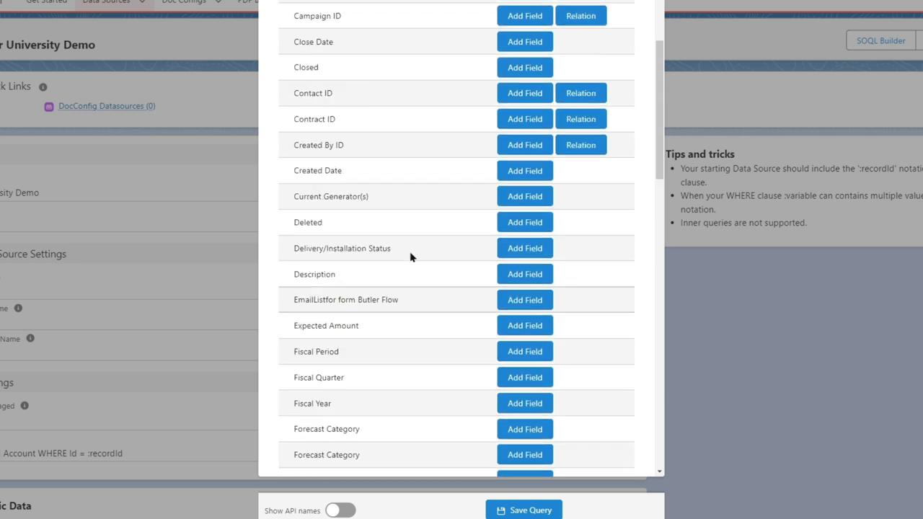
scroll(390, 159, down, 10)
scroll(401, 187, up, 10)
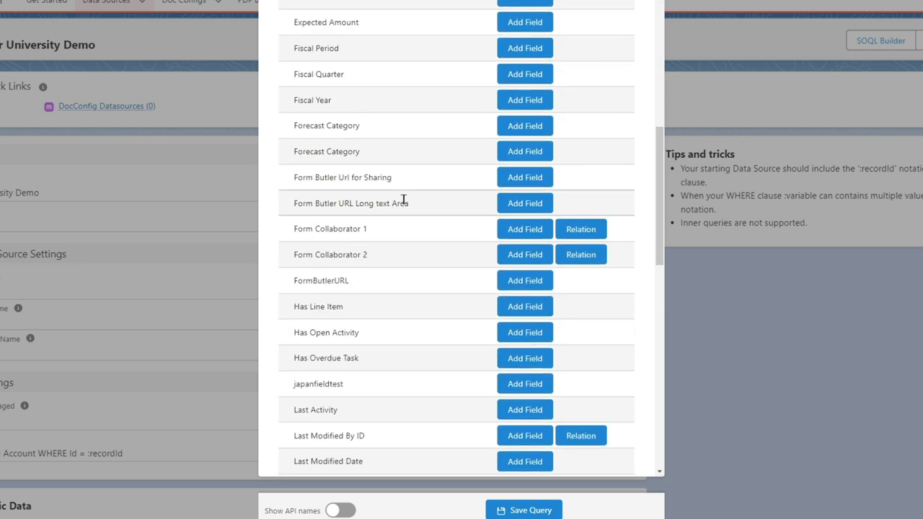
click(343, 56)
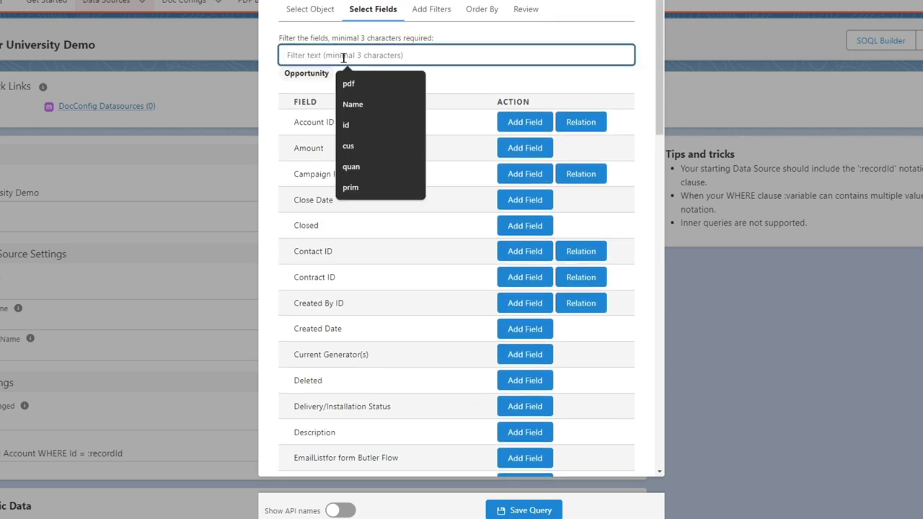
text(amount)
click(520, 124)
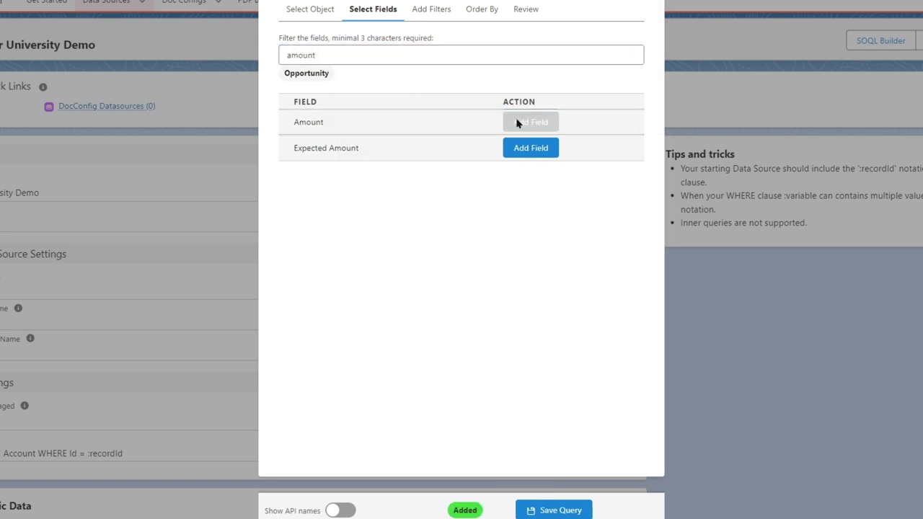
Step: Filter the Opportunity fields by "stage" and add the Stage field to the query
double_click(341, 52)
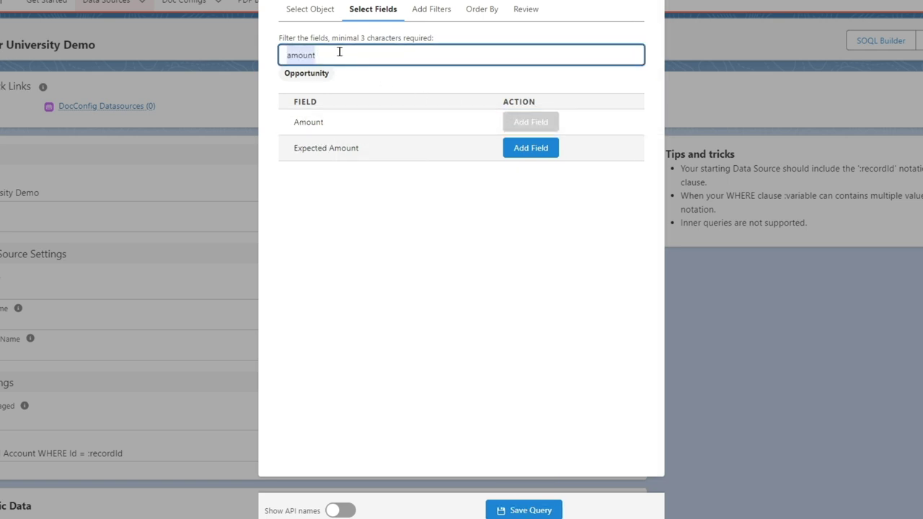
text(st)
key(BackSpace)
key(BackSpace)
text(stag)
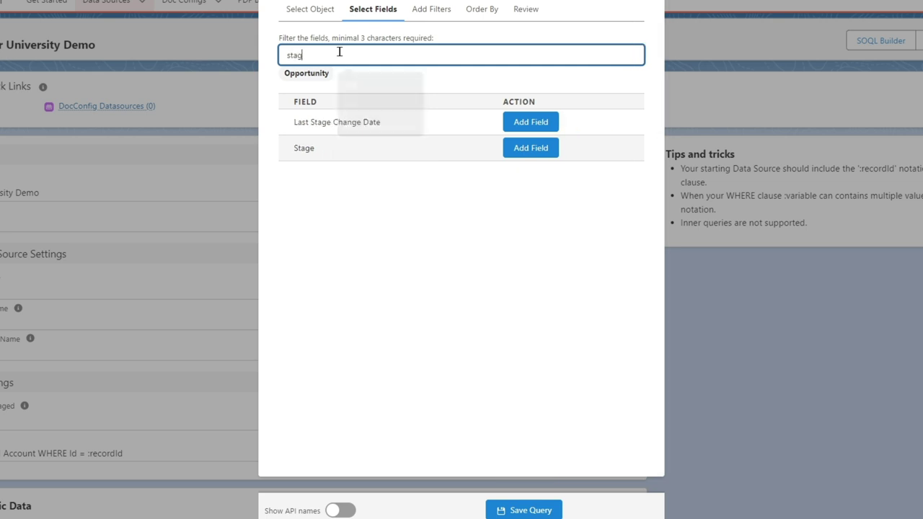
text(e)
click(529, 150)
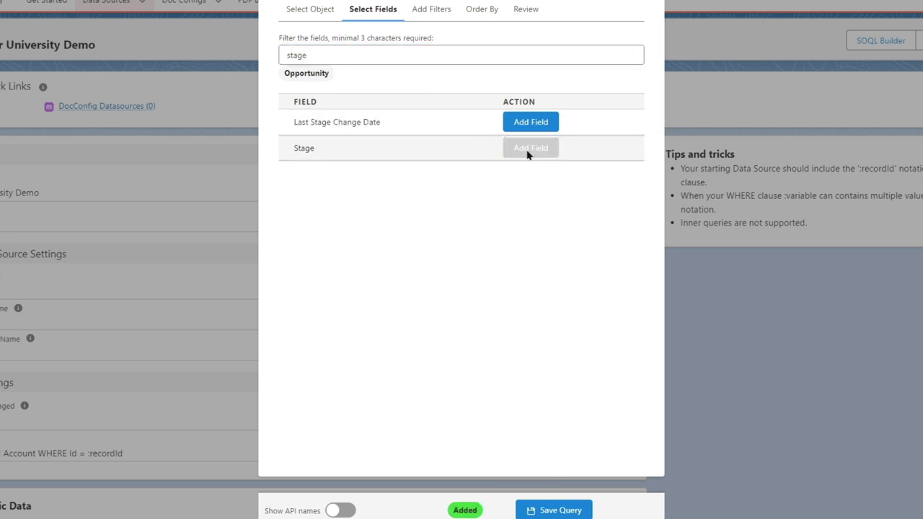
Step: Filter the Opportunity fields by "acc" and open the relation of the Account ID field
double_click(329, 54)
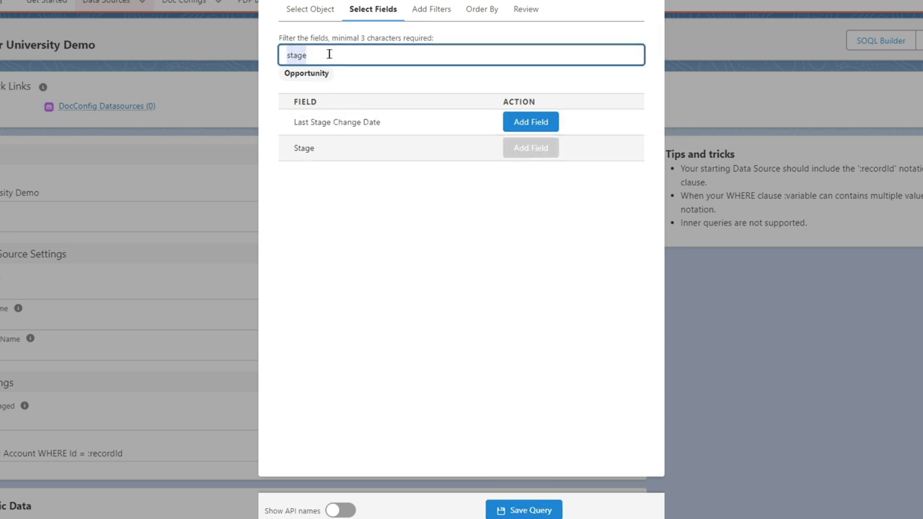
text(acc)
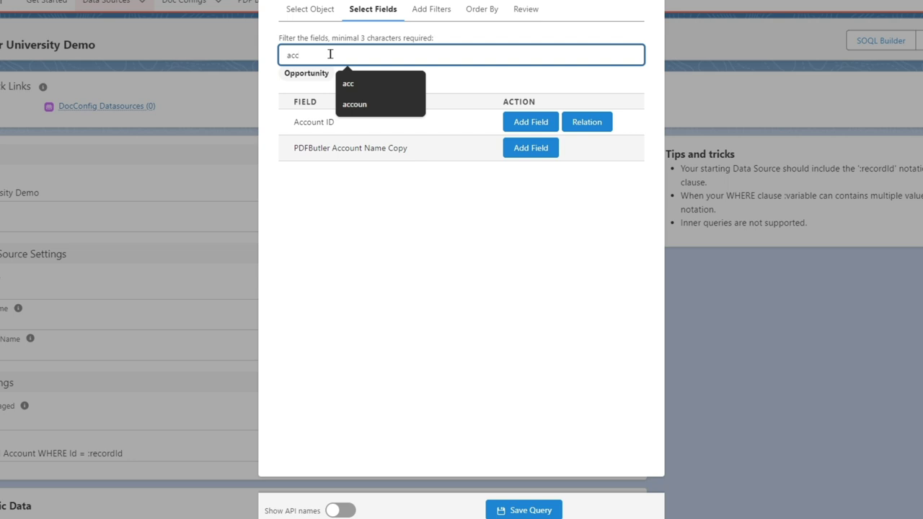
click(457, 84)
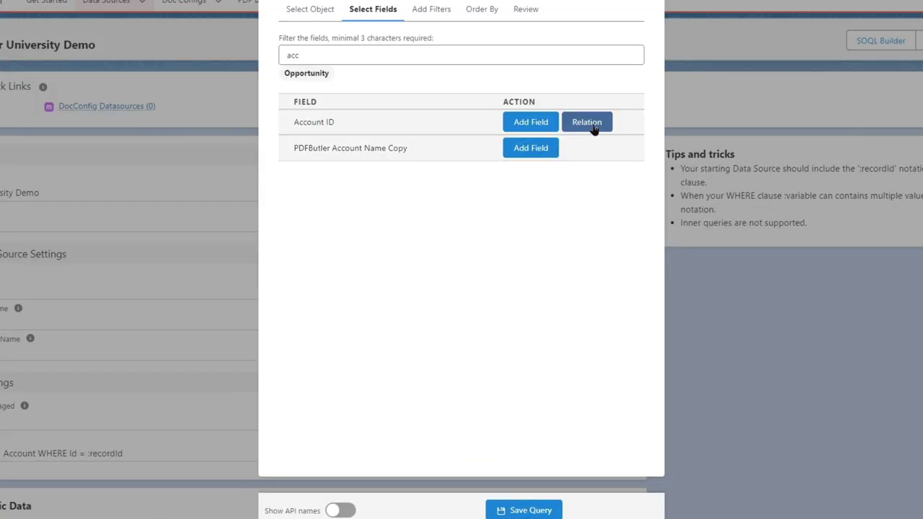
click(593, 124)
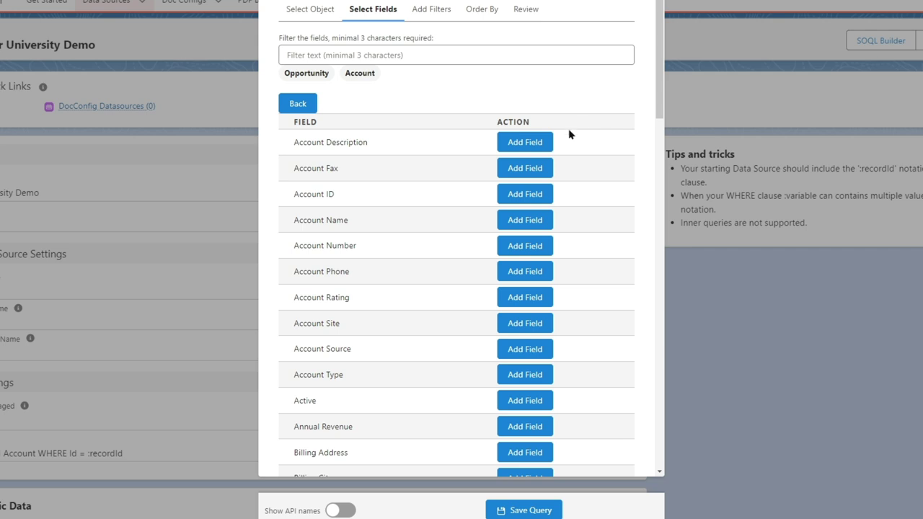
Step: Filter the related Account fields by "name" and add the Account Name field to the query
click(344, 53)
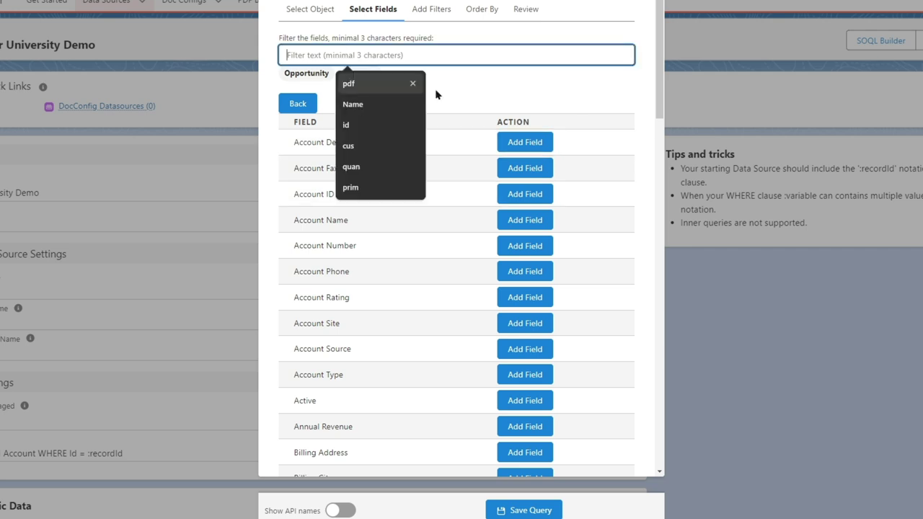
click(371, 87)
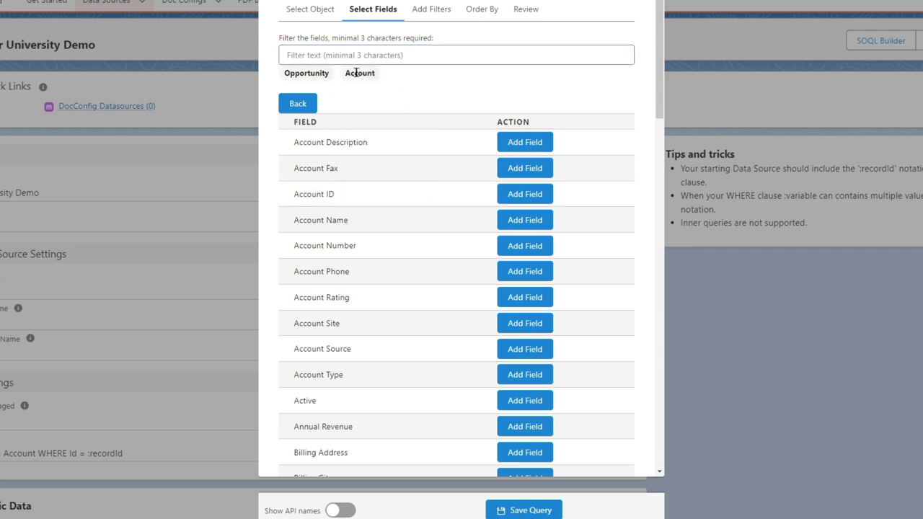
click(359, 54)
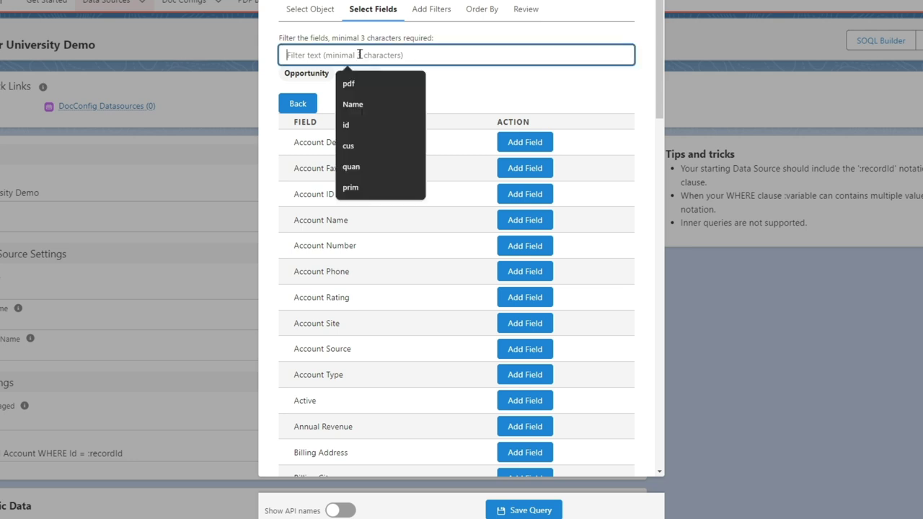
text(name)
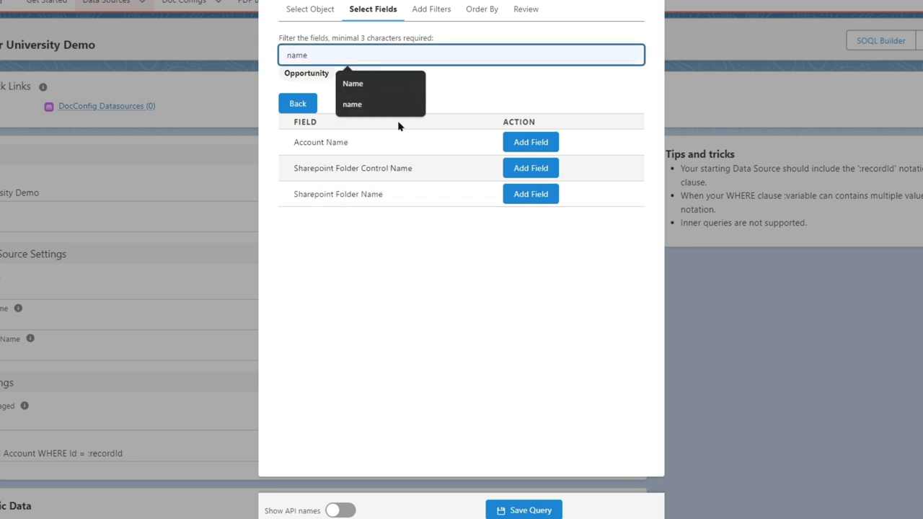
click(534, 143)
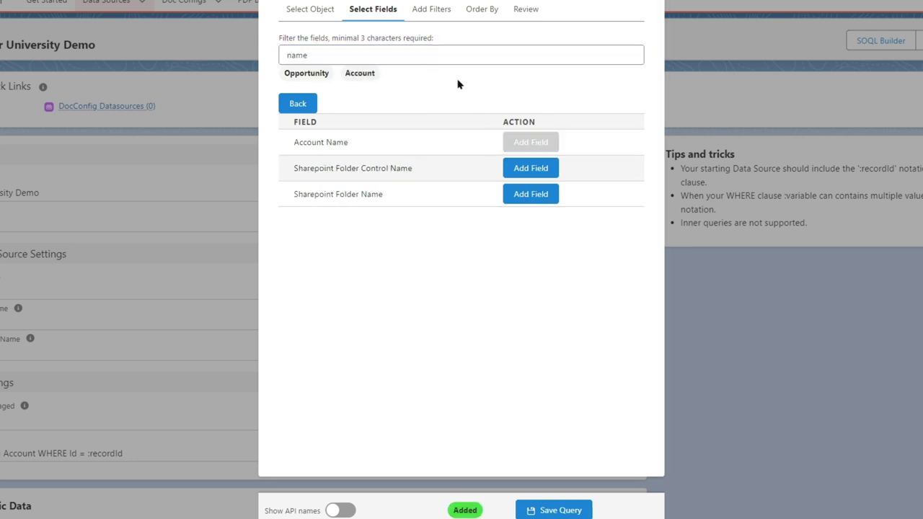
Step: Return to the Opportunity fields, filter them by "own" and open the relation of the Owner ID field
click(298, 104)
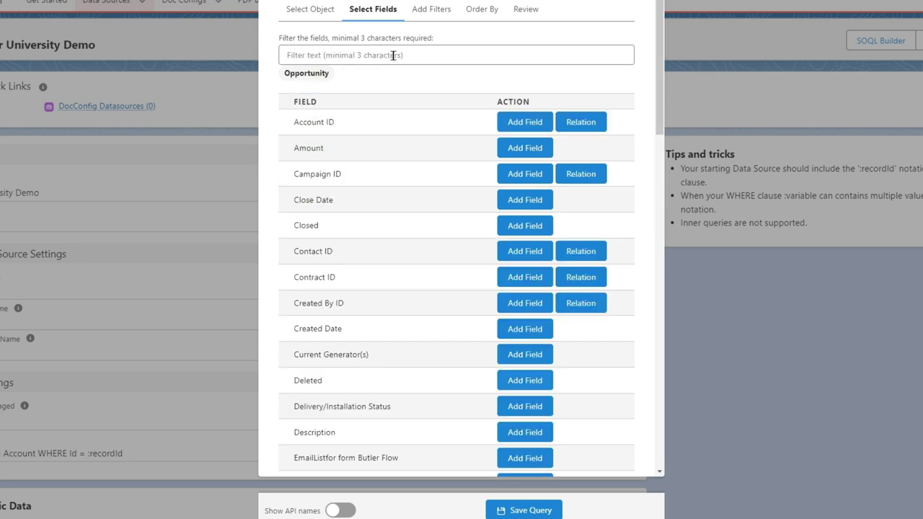
click(393, 55)
click(460, 85)
scroll(440, 253, down, 1)
scroll(442, 254, down, 15)
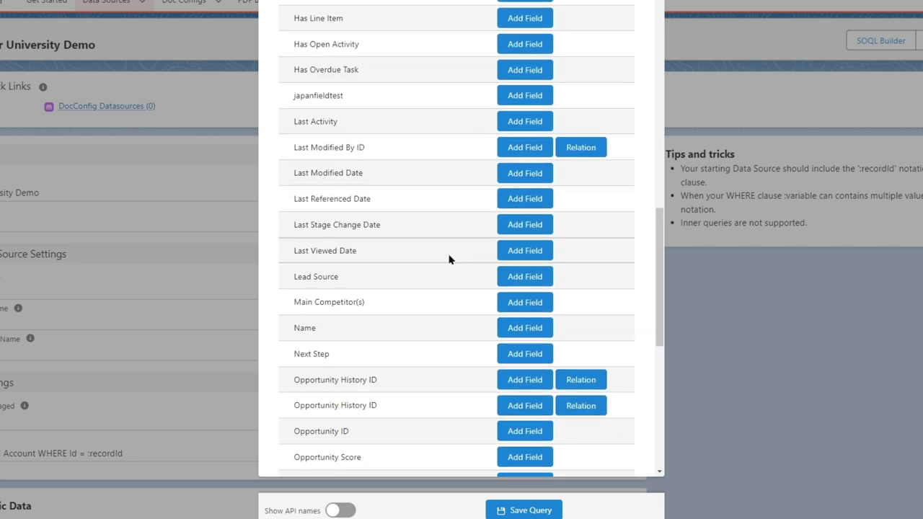
scroll(443, 277, up, 15)
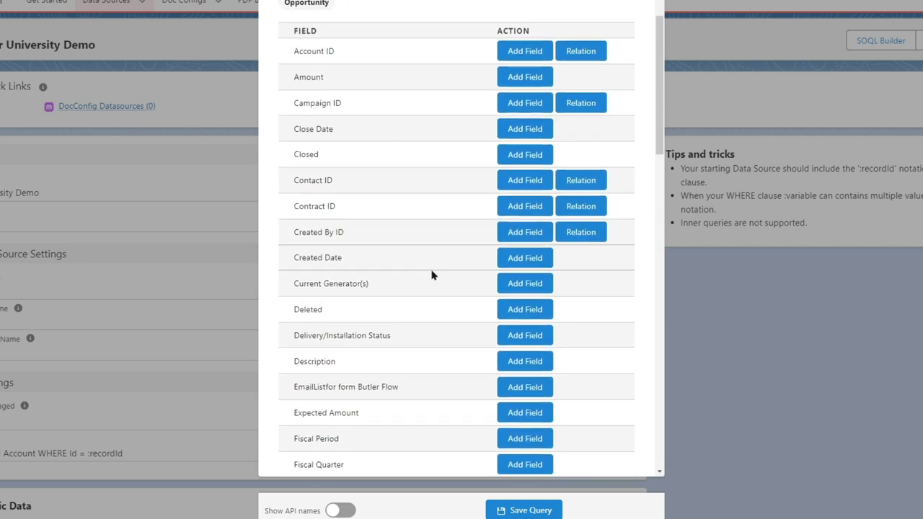
click(386, 47)
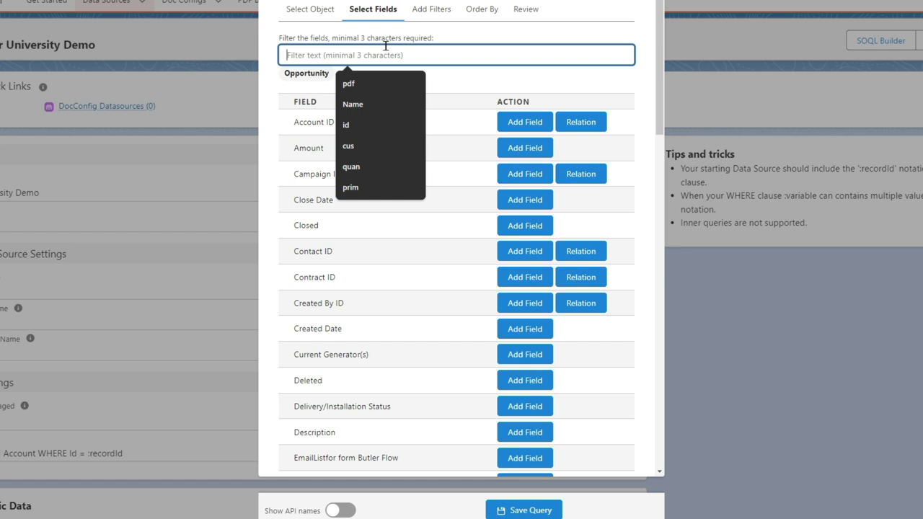
text(use)
key(BackSpace)
key(BackSpace)
key(BackSpace)
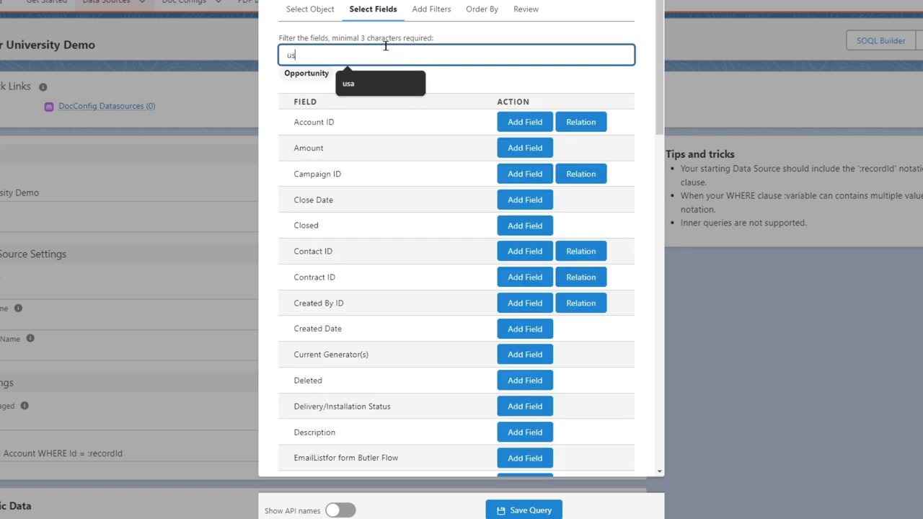
text(own)
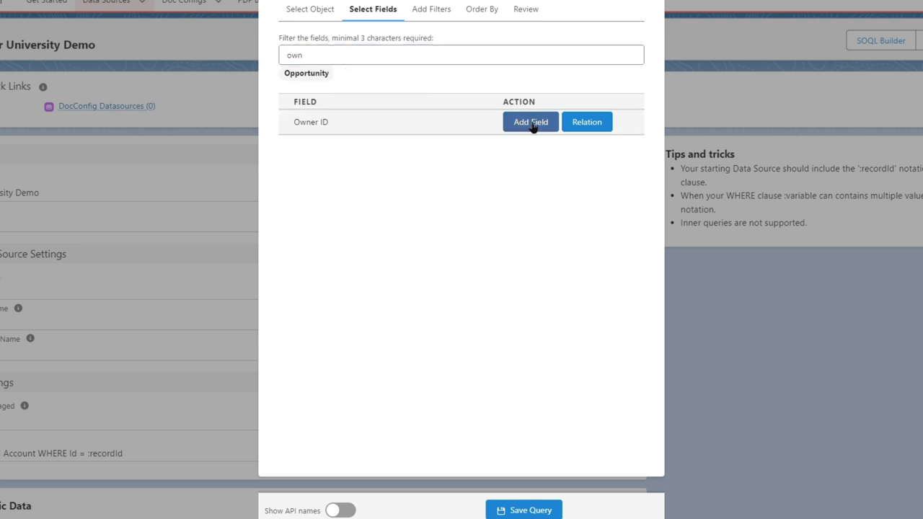
click(585, 125)
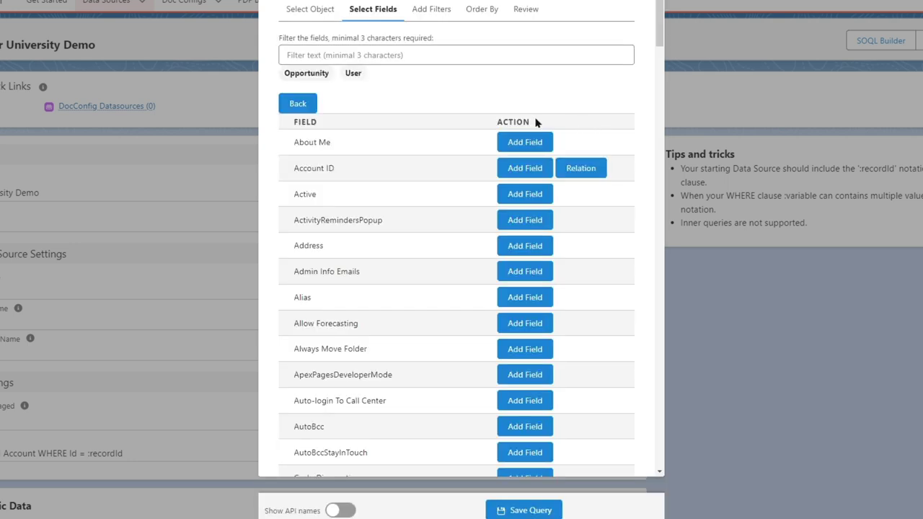
Step: Filter the related User fields by "name" and add the Full Name field to the query
click(373, 55)
text(name)
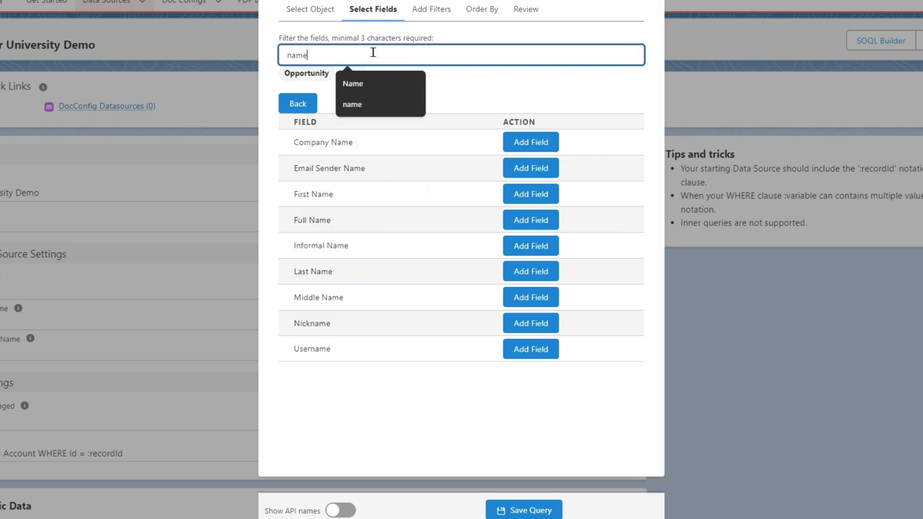
click(497, 105)
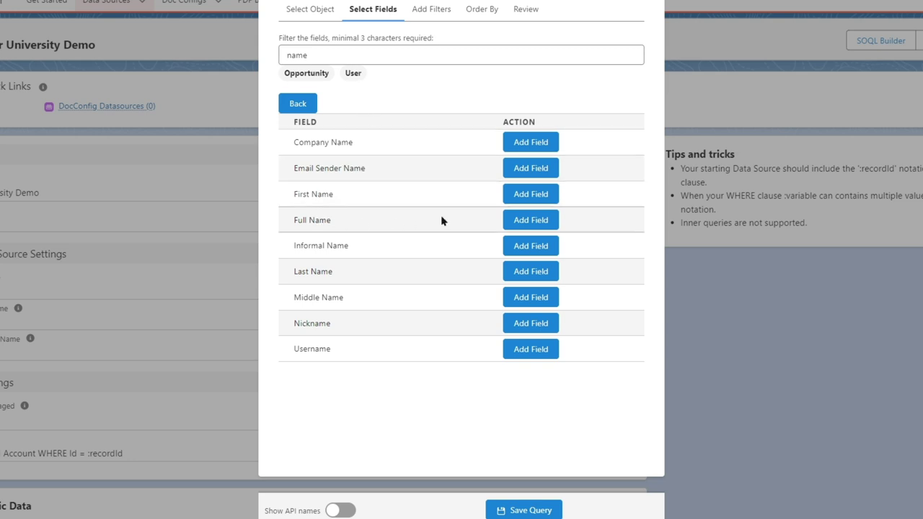
click(531, 222)
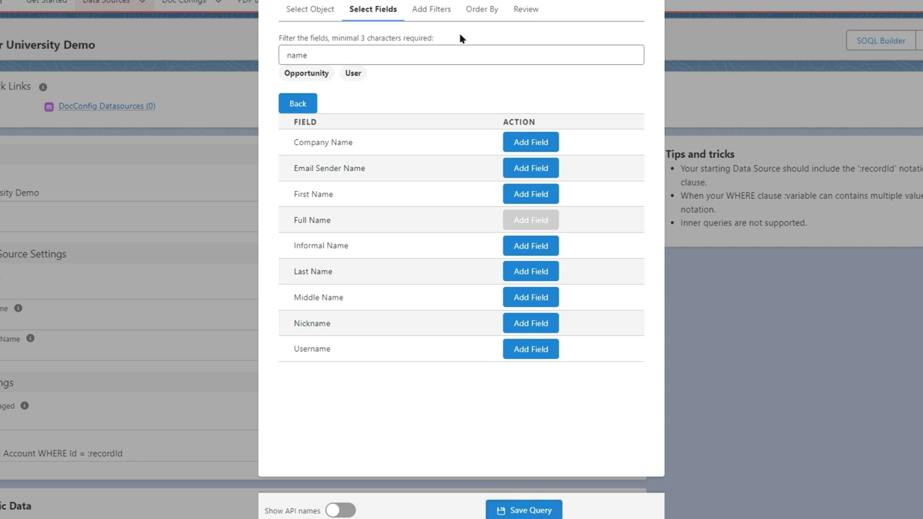
Step: Add a WHERE clause to the query with Opportunity ID, the = operator and the recordId type
click(445, 14)
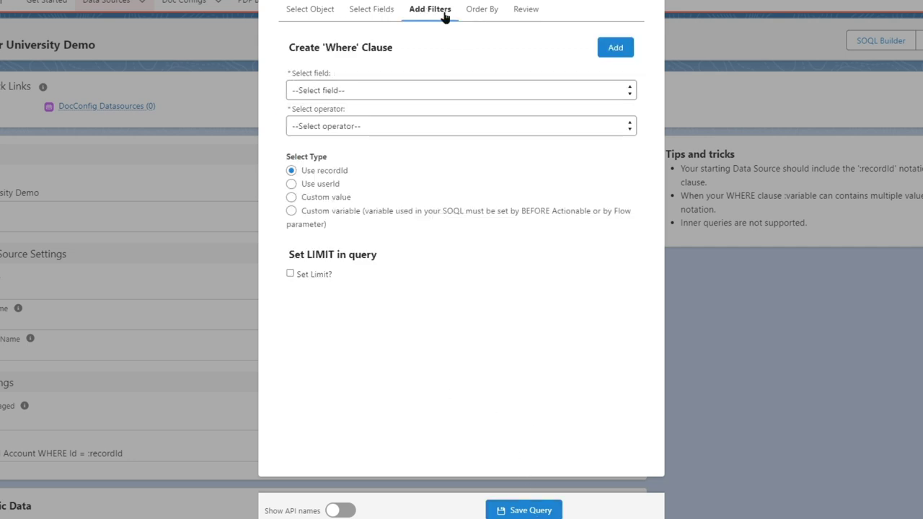
click(368, 90)
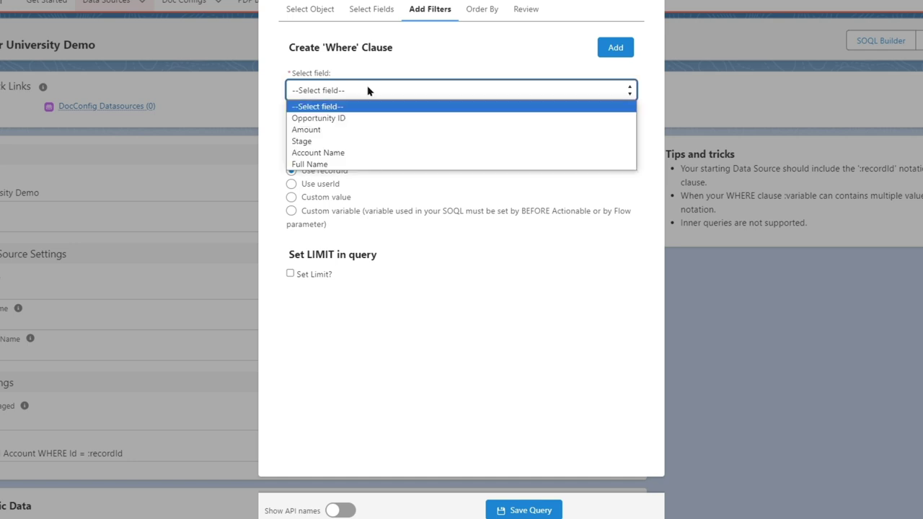
click(341, 120)
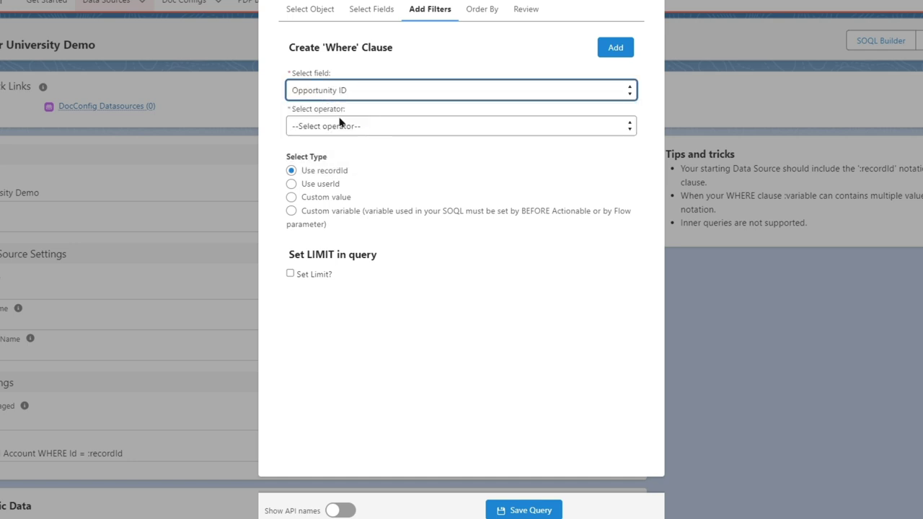
click(351, 128)
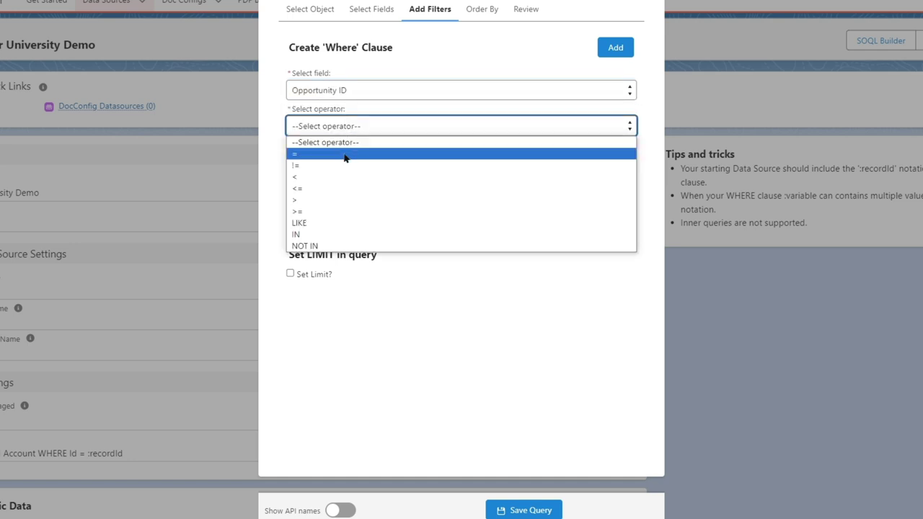
click(344, 155)
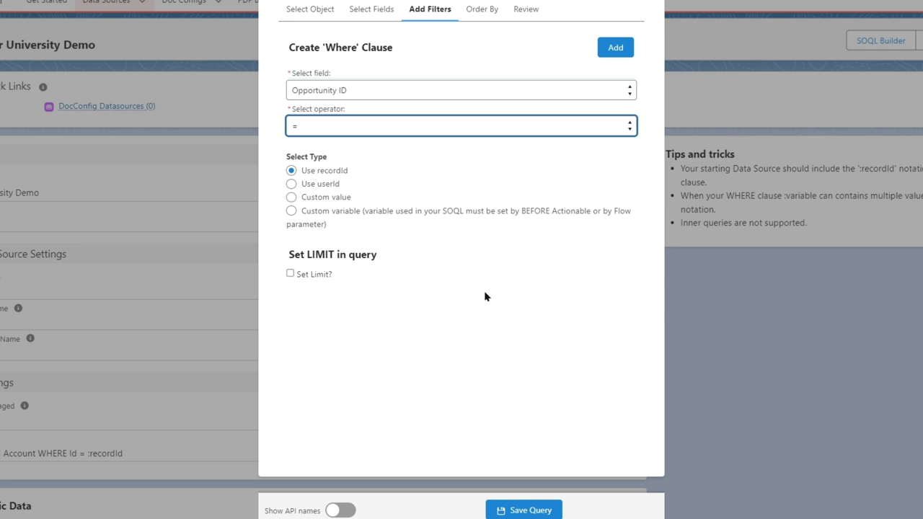
click(617, 48)
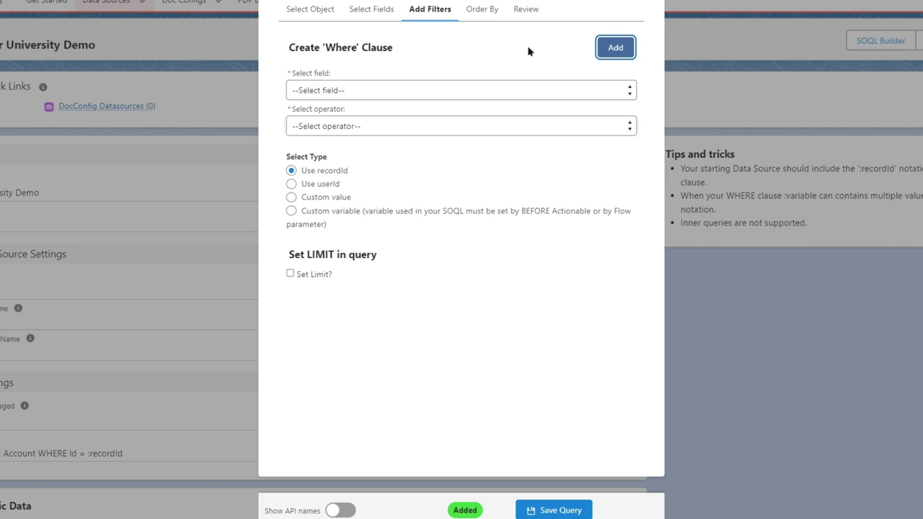
Step: Review the generated SOQL and its WHERE clause, save the query and dismiss the notifications
click(525, 10)
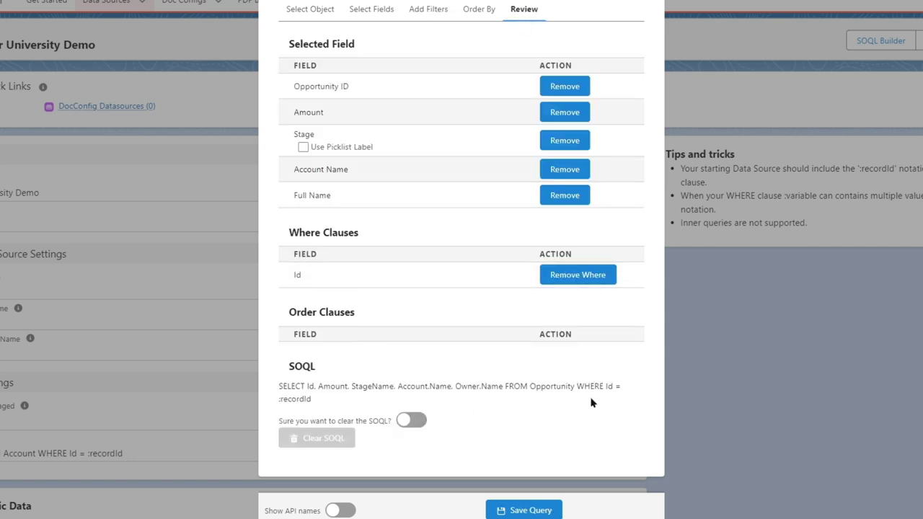
drag(577, 386, 312, 402)
click(415, 370)
click(517, 510)
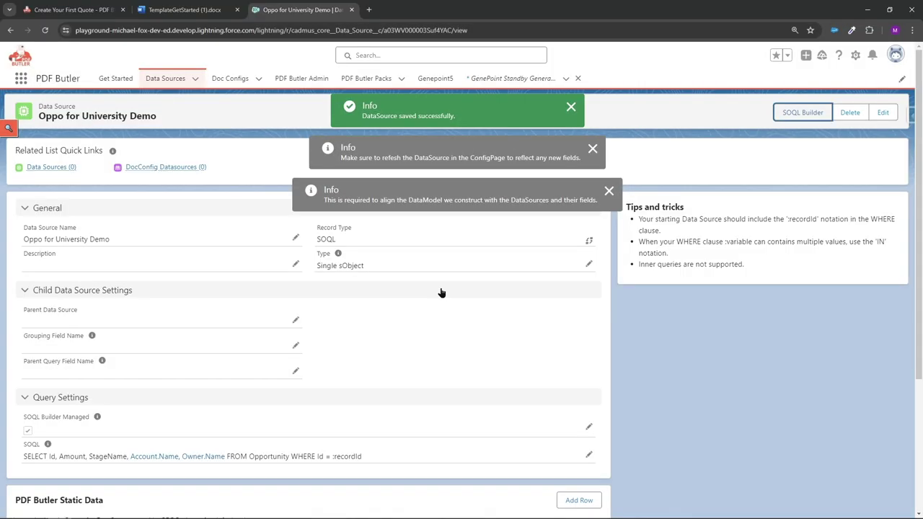
click(571, 105)
click(592, 107)
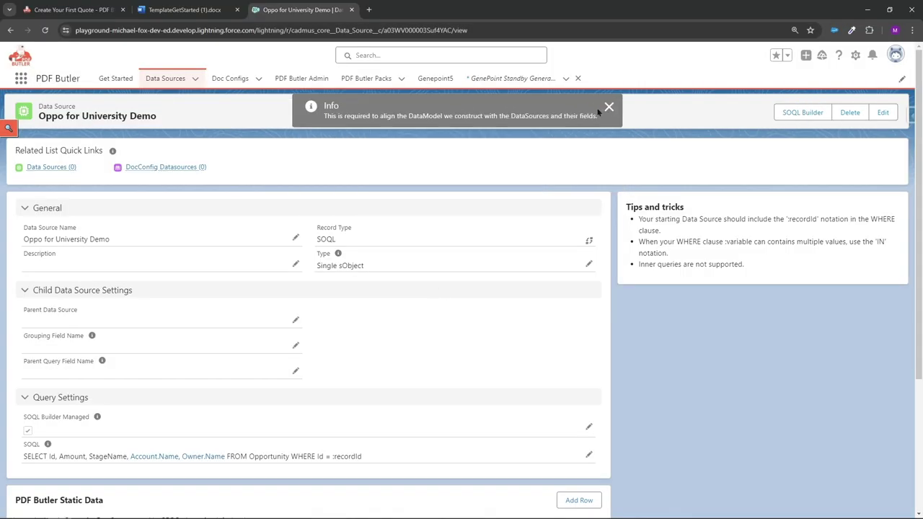
click(608, 107)
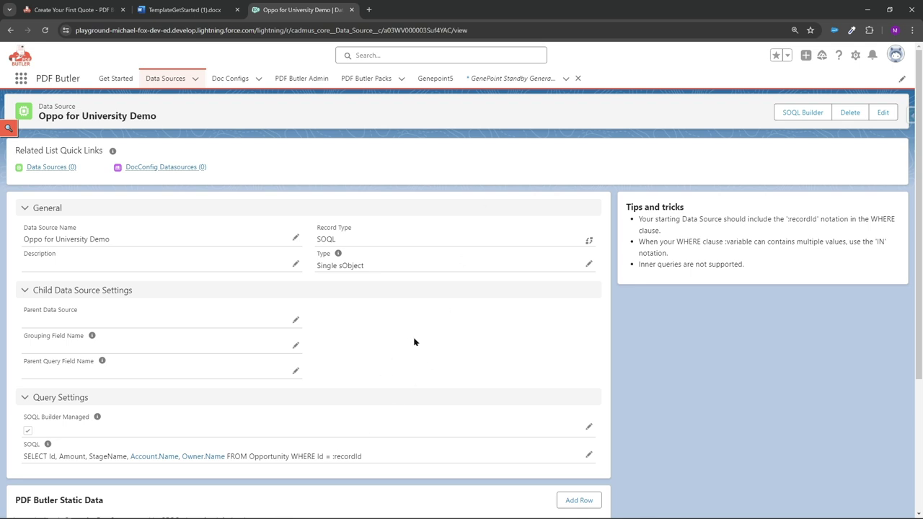
Step: Create a new Doc Config with the Main Word Document record type
click(232, 81)
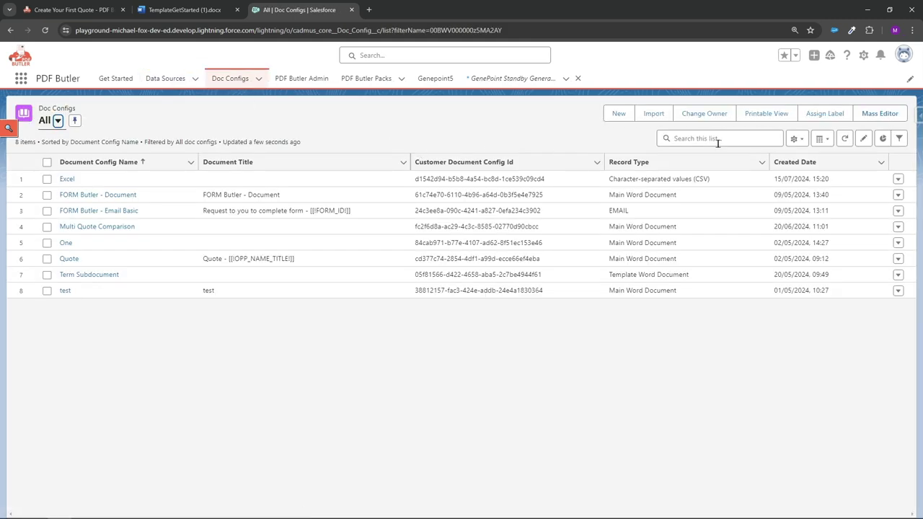
click(618, 115)
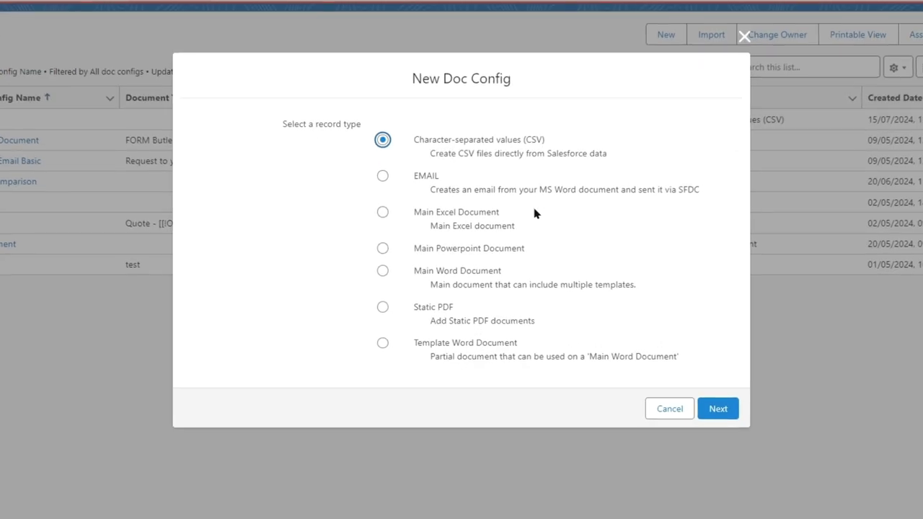
click(382, 273)
click(721, 409)
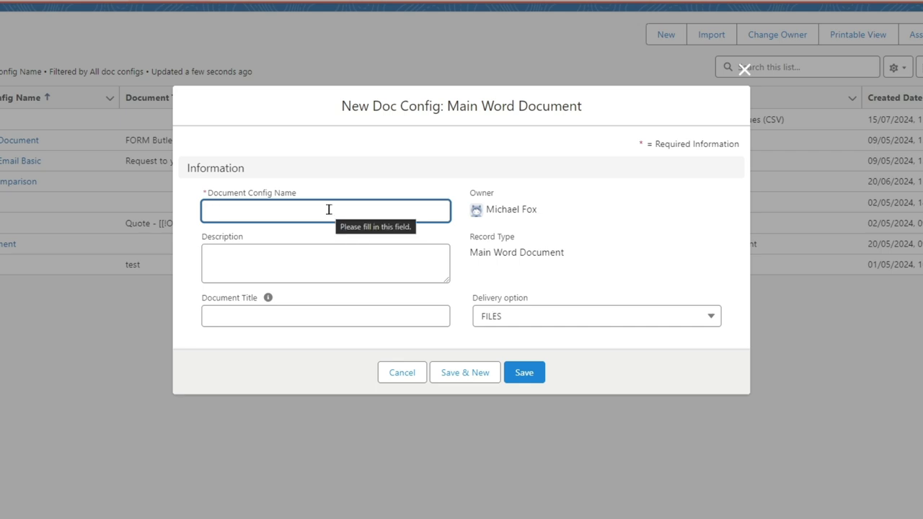
Step: Name the document config "Template for University Demo", correcting the misspelled word Template
text(Temaplte fo)
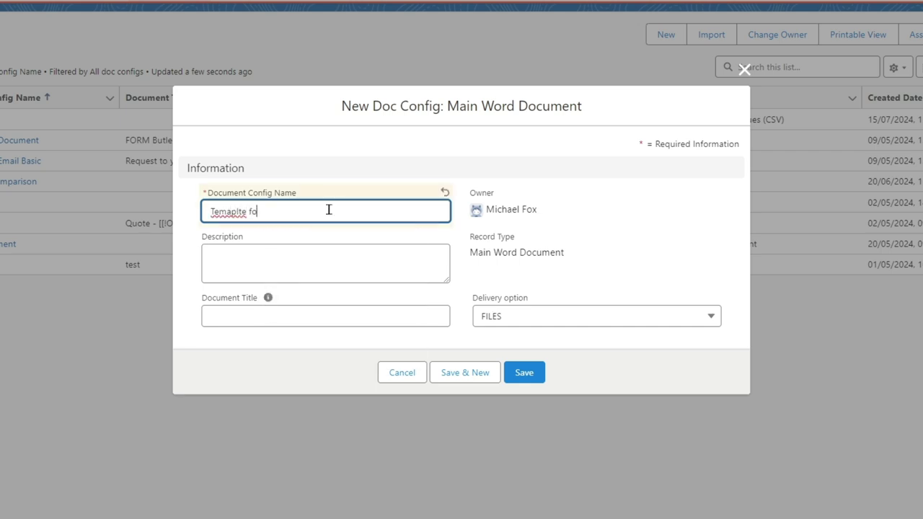
text(r University Demo)
right_click(226, 209)
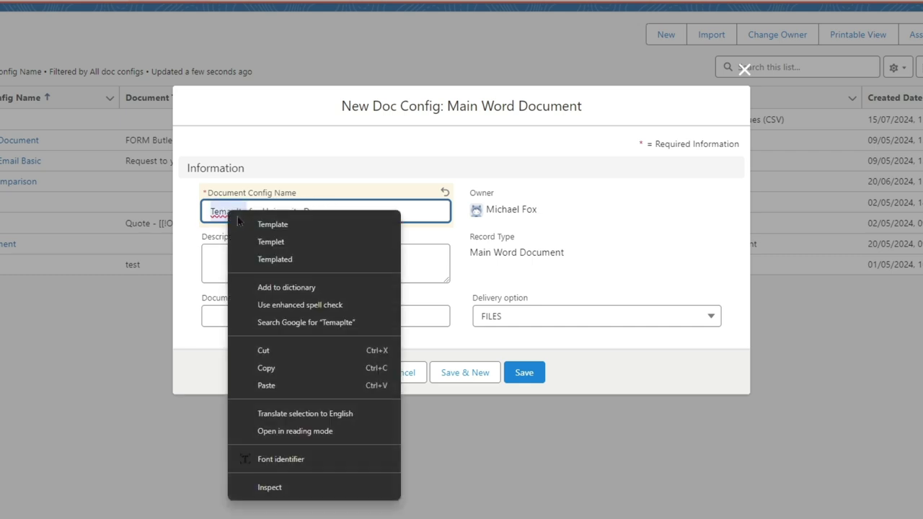
click(252, 224)
Step: Set the Document Title to "Filename" and check the field's help information
click(306, 315)
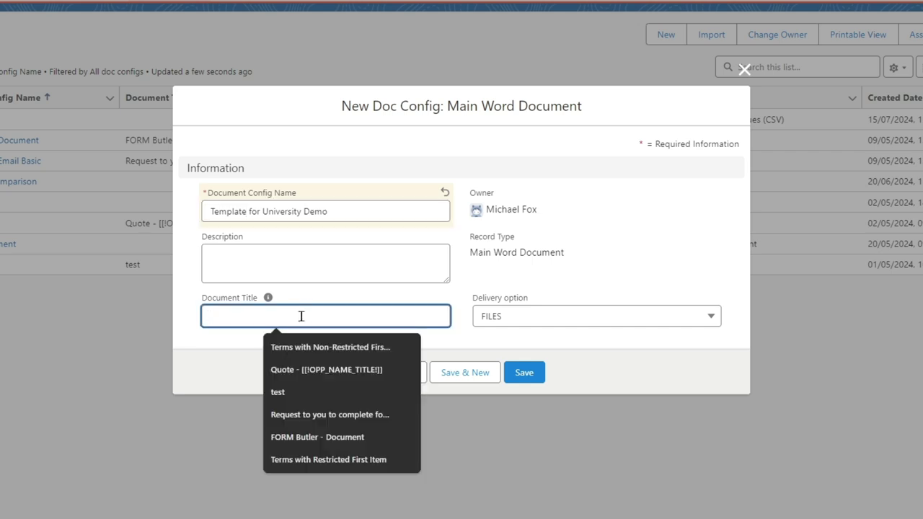
text(Finance)
key(BackSpace)
key(BackSpace)
key(BackSpace)
key(BackSpace)
key(BackSpace)
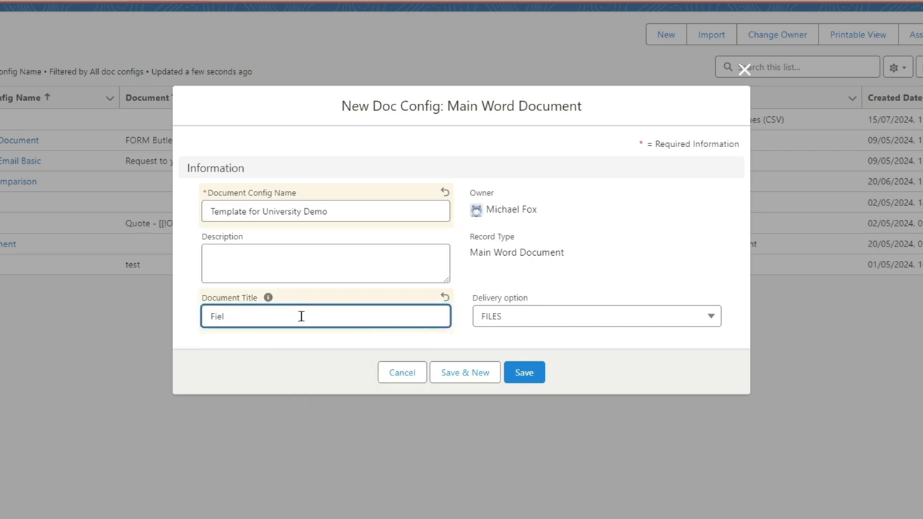
text(lename)
click(299, 334)
click(277, 314)
mouse_move(268, 298)
Step: Choose BASE64 as the delivery option and save the new doc config
click(552, 317)
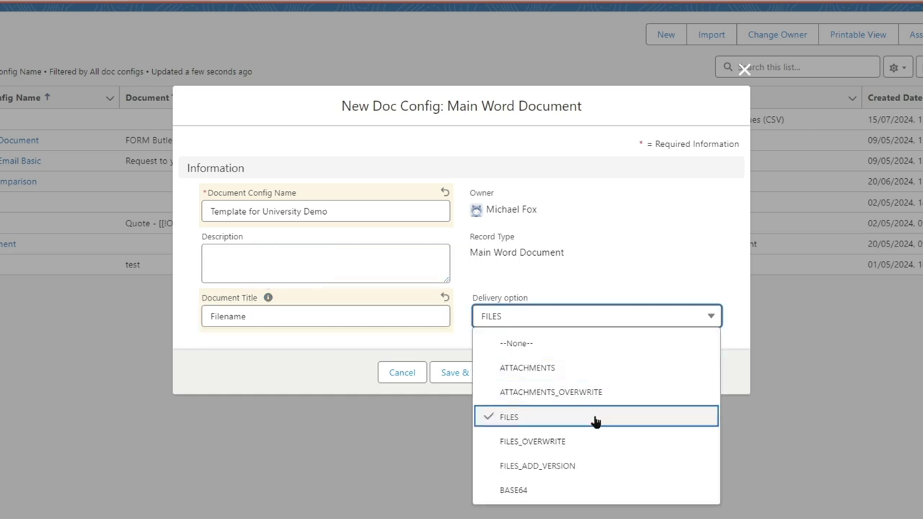
click(568, 496)
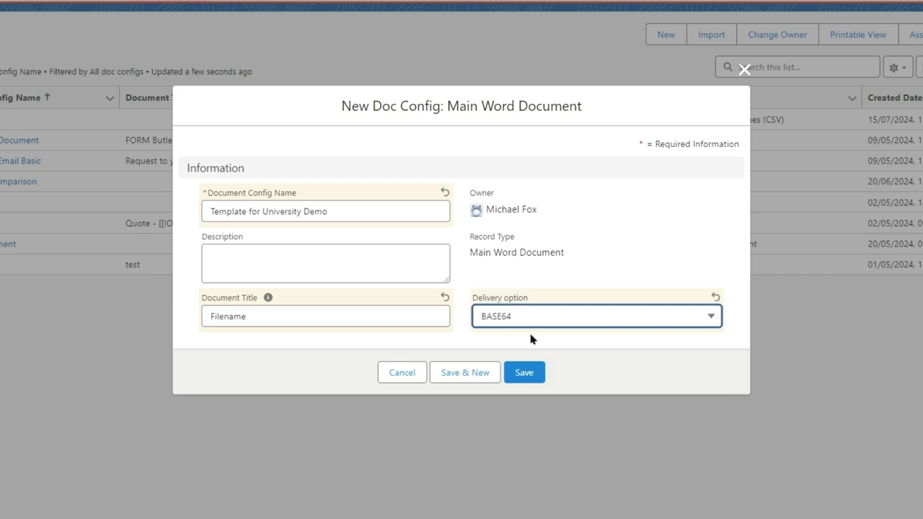
click(526, 374)
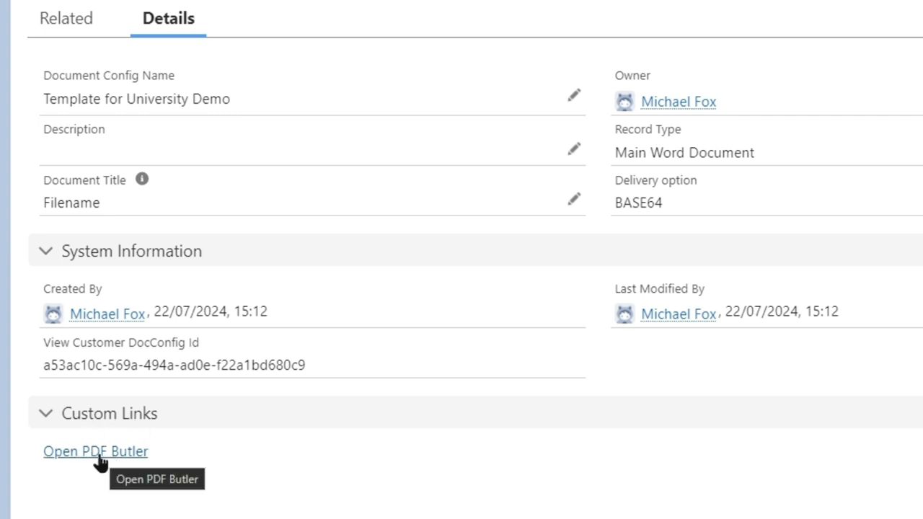
Step: Open the saved doc config in PDF Butler and check its calling name
click(99, 456)
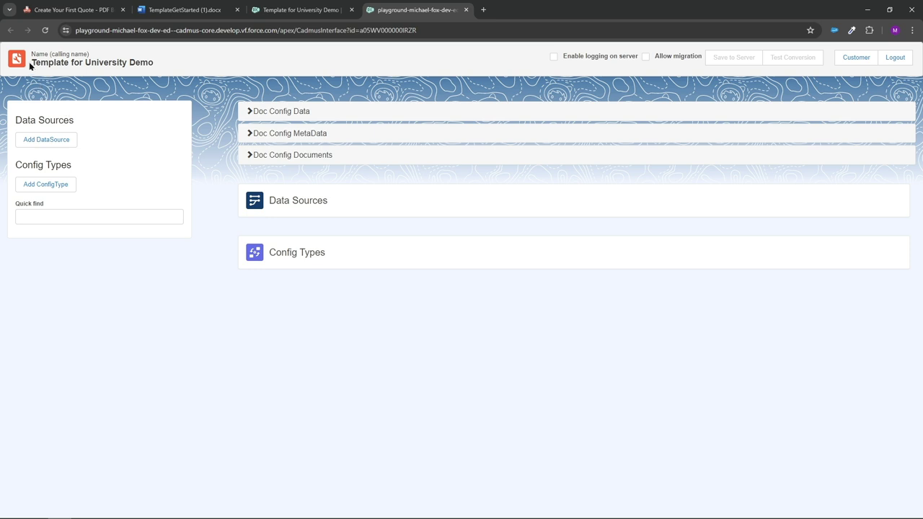
drag(34, 62, 161, 63)
click(177, 85)
Step: Review the Doc Config Data and Doc Config MetaData sections and expand Doc Config Documents
click(248, 113)
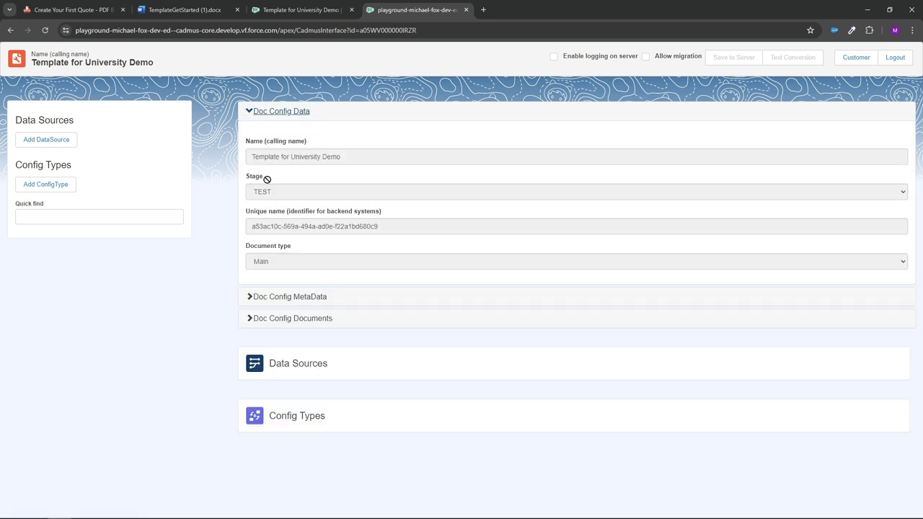
click(249, 111)
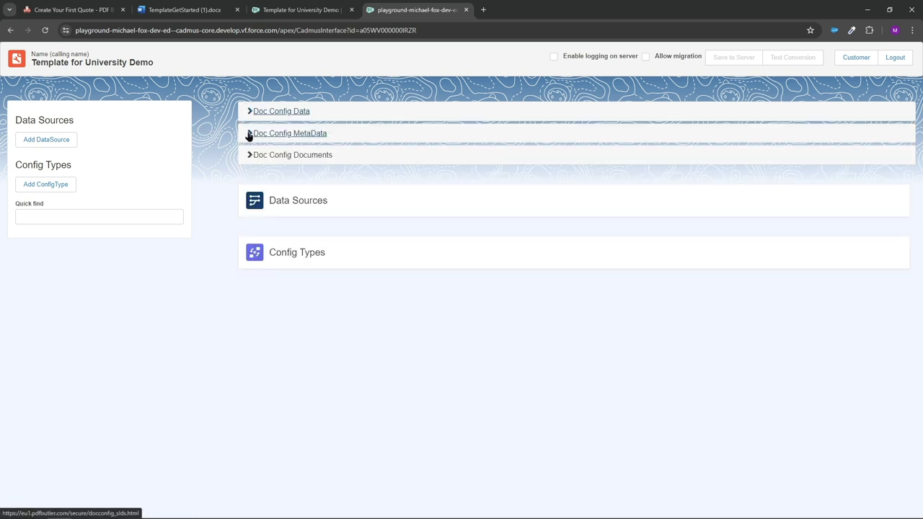
click(249, 134)
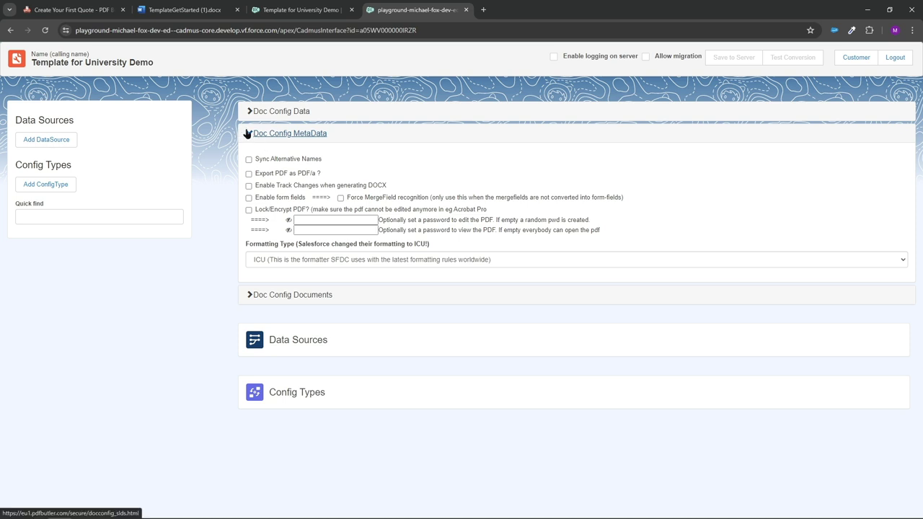
click(247, 134)
click(249, 155)
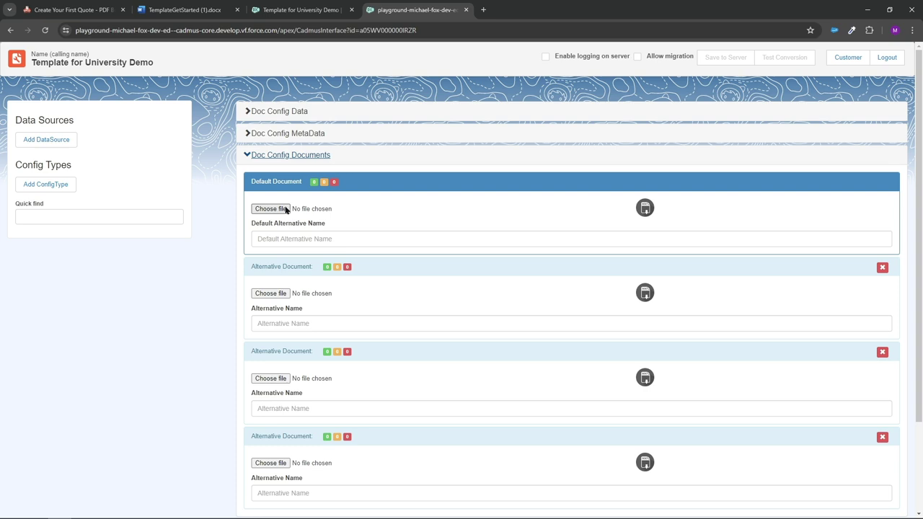
click(286, 209)
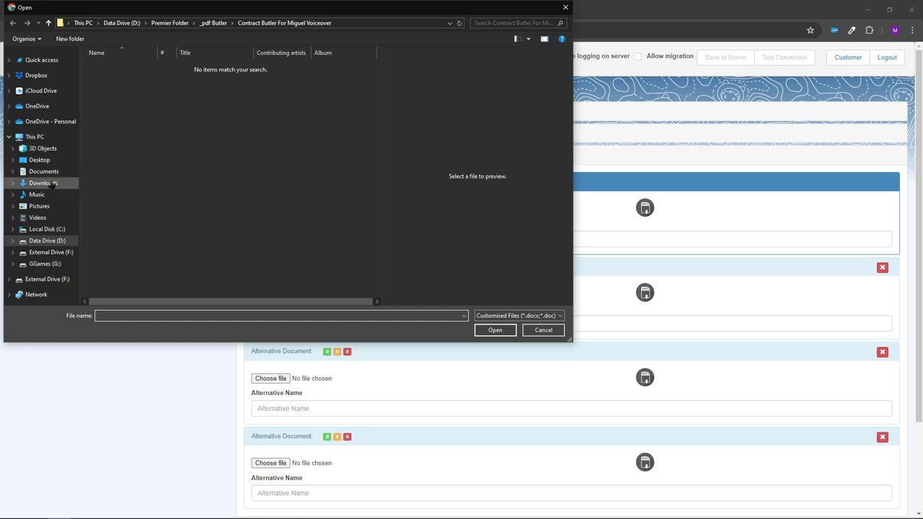
click(45, 183)
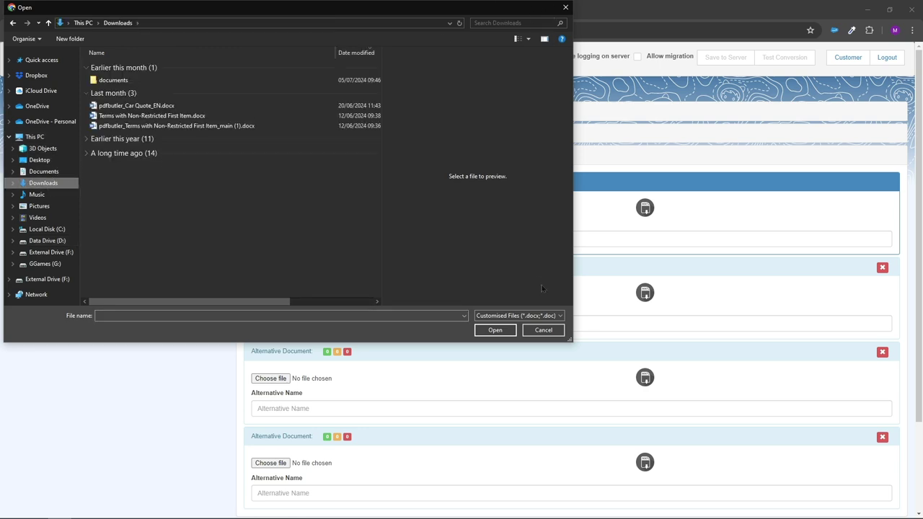
click(543, 330)
Step: Download the TemplateGetStarted (1).docx template from the Word viewer and return to the PDF Butler configuration page
click(180, 10)
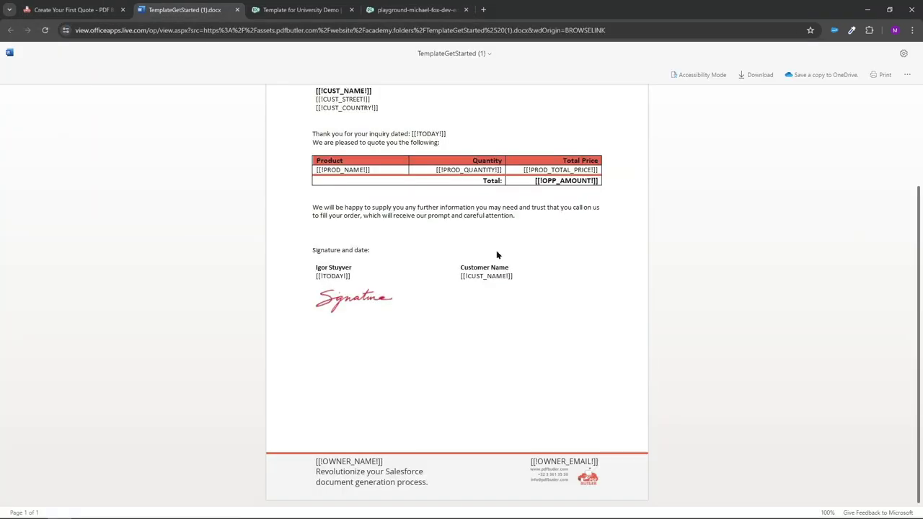
click(757, 75)
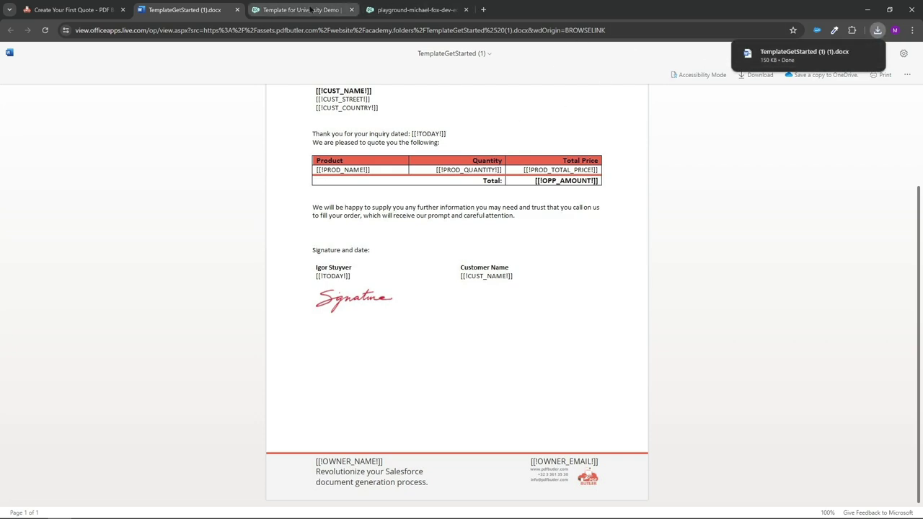
click(310, 9)
click(408, 10)
Step: Upload TemplateGetStarted (1) (1).docx from Downloads as the default document and save the configuration to the server
click(272, 208)
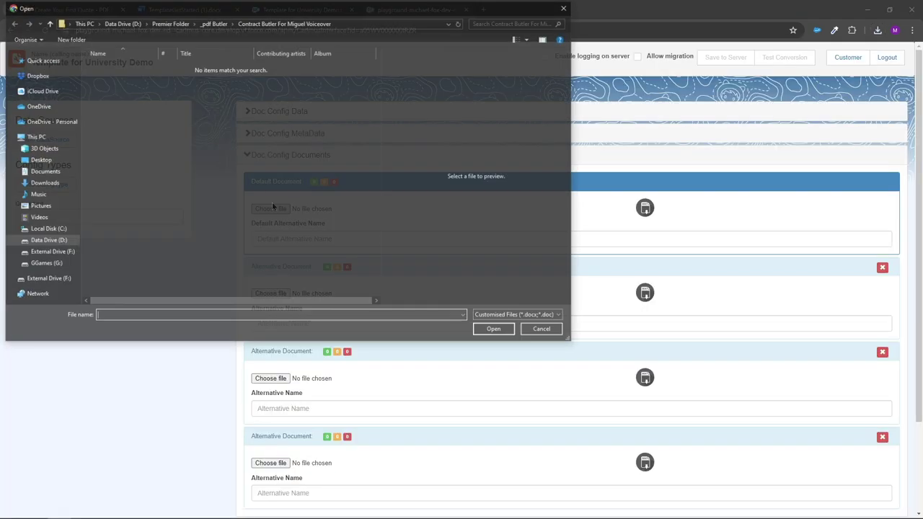
click(54, 185)
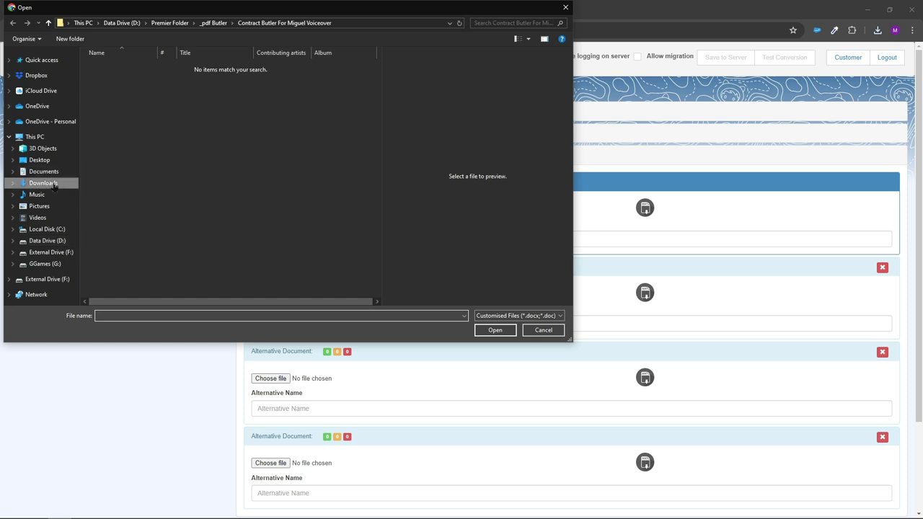
click(142, 81)
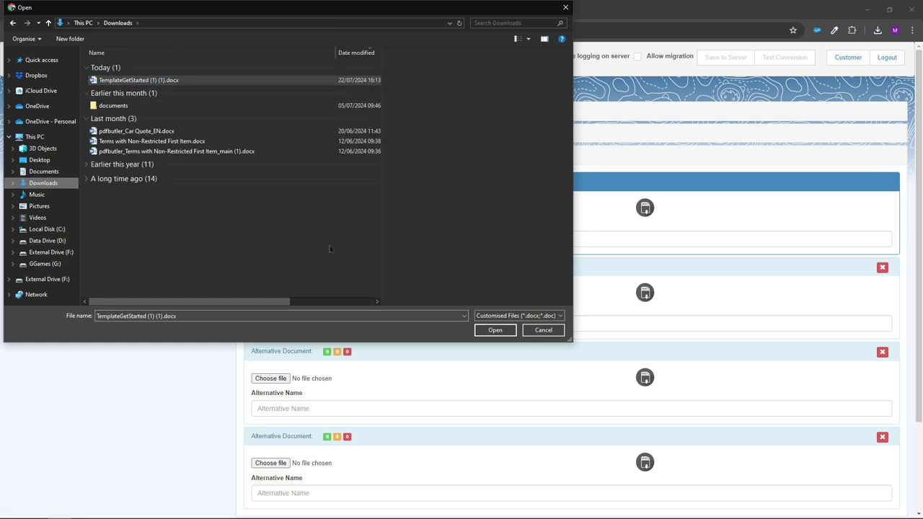
click(495, 330)
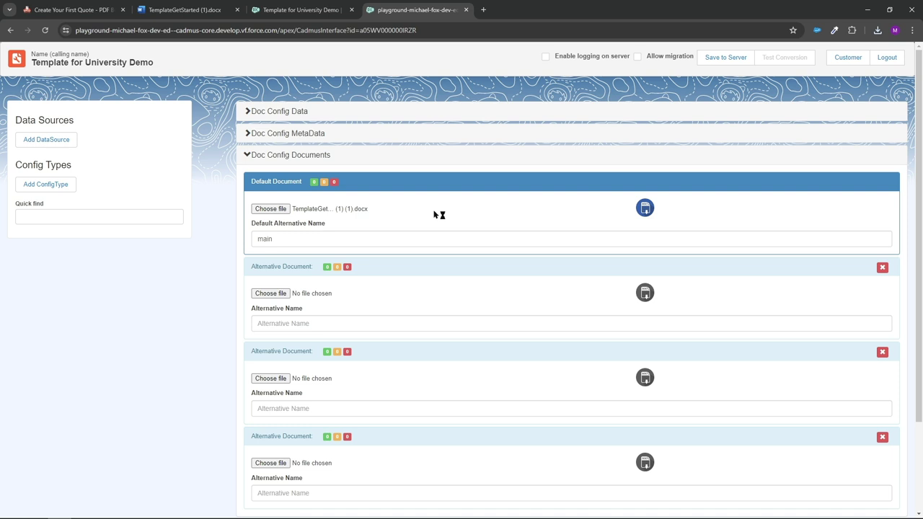
click(737, 57)
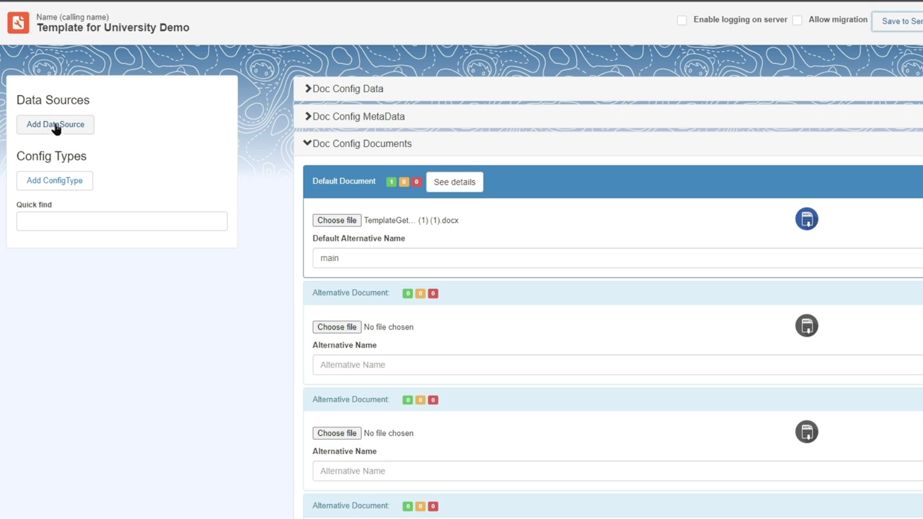
Step: Add the "Oppo for University Demo" data source with the Amount field typed as CURRENCY
click(56, 126)
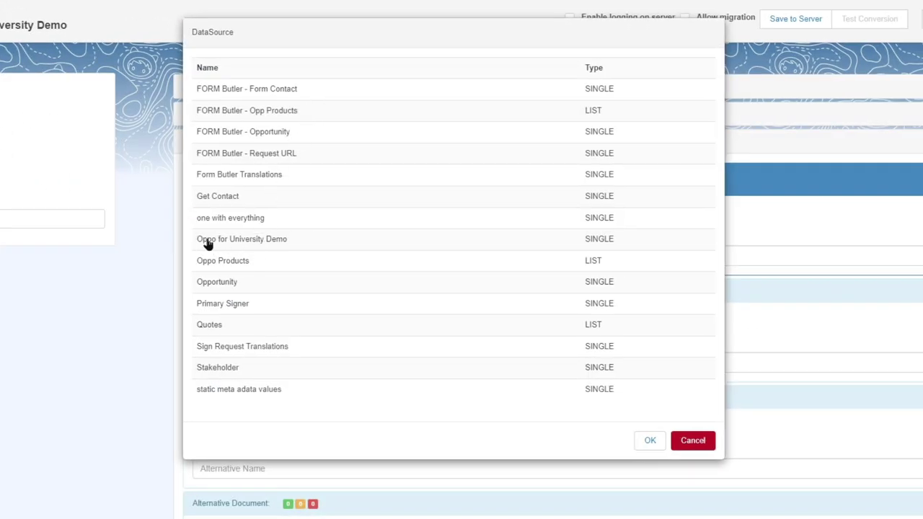
click(261, 241)
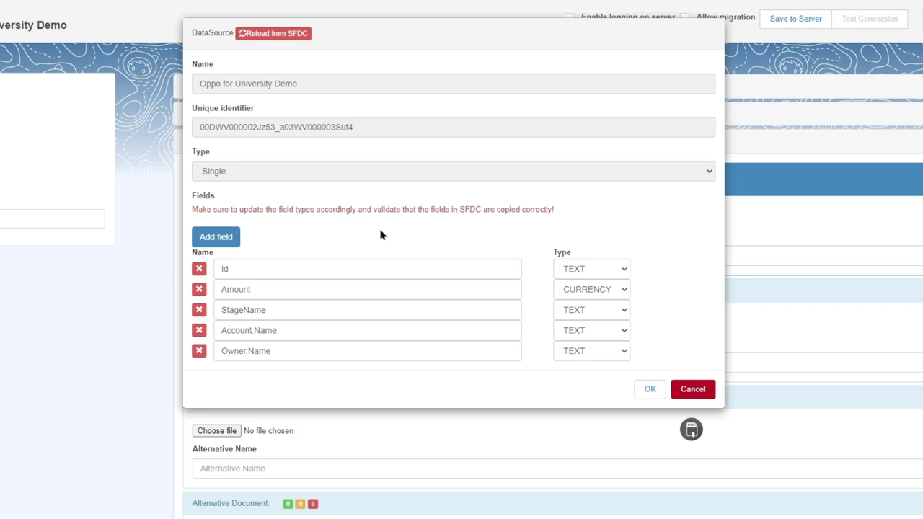
click(619, 289)
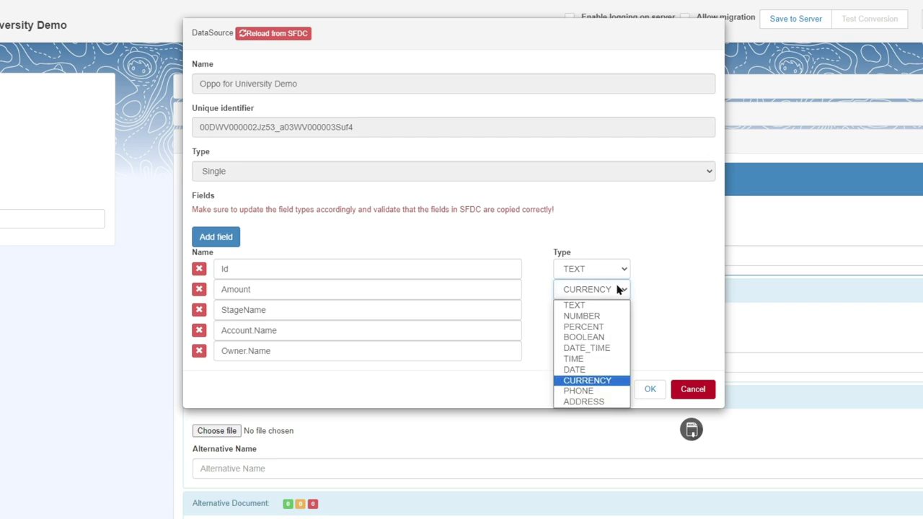
click(600, 383)
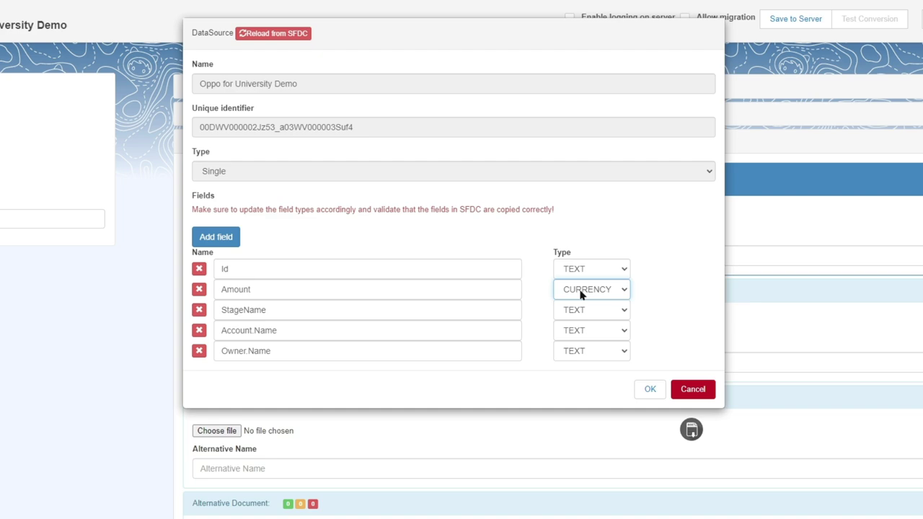
click(650, 390)
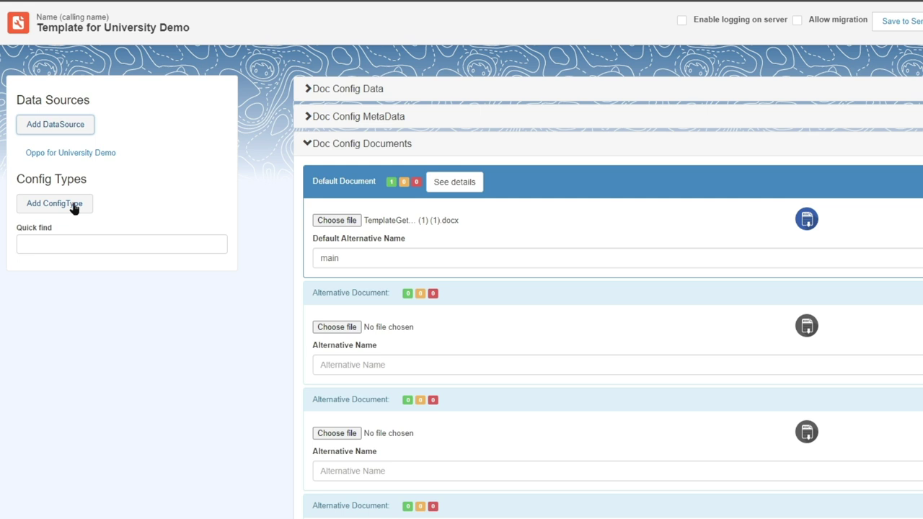
Step: Start a SINGLE config type using the "Oppo for University Demo" data source and its Owner.Name field
click(74, 207)
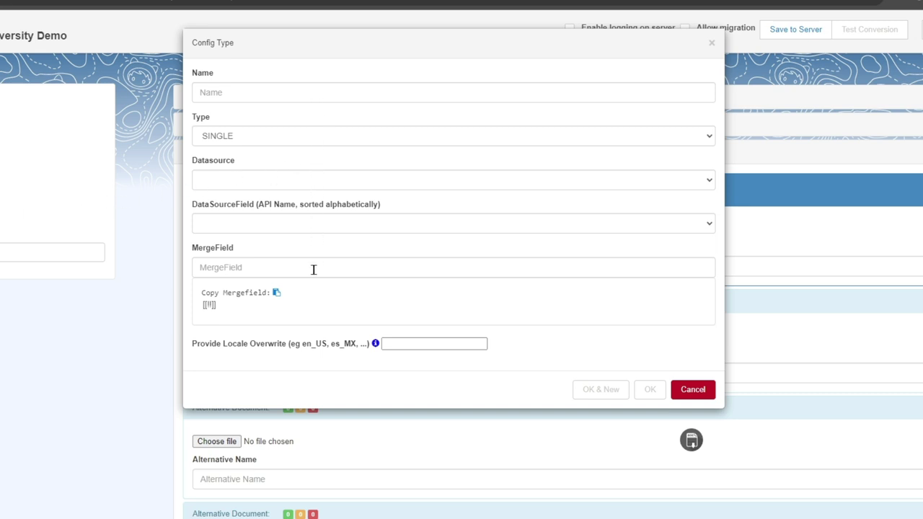
click(313, 141)
click(313, 140)
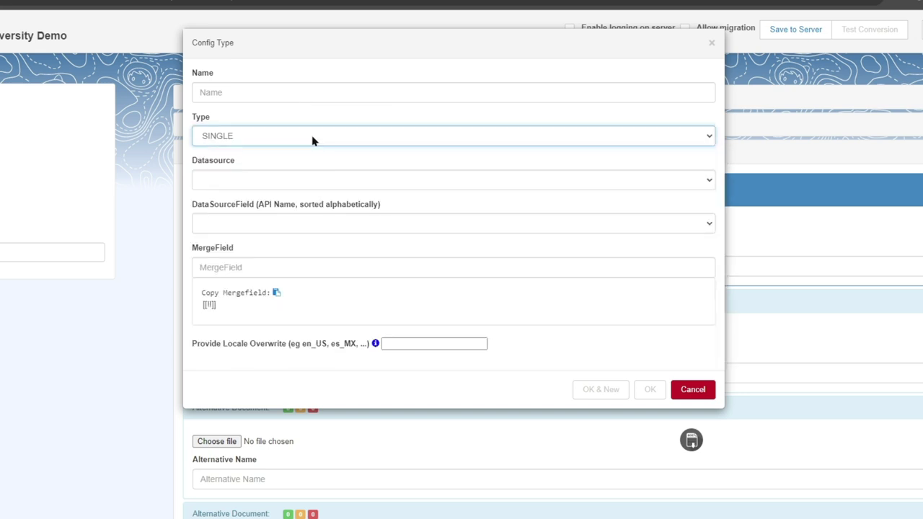
click(306, 185)
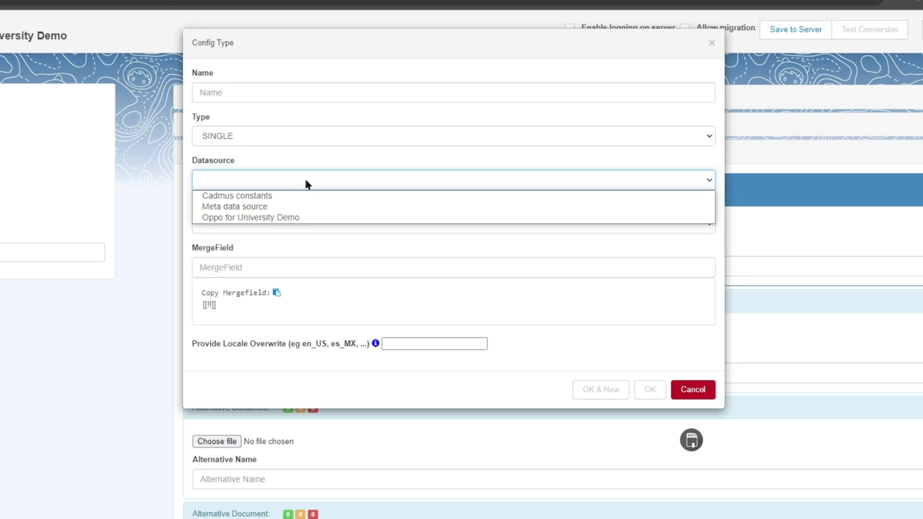
click(301, 218)
click(301, 223)
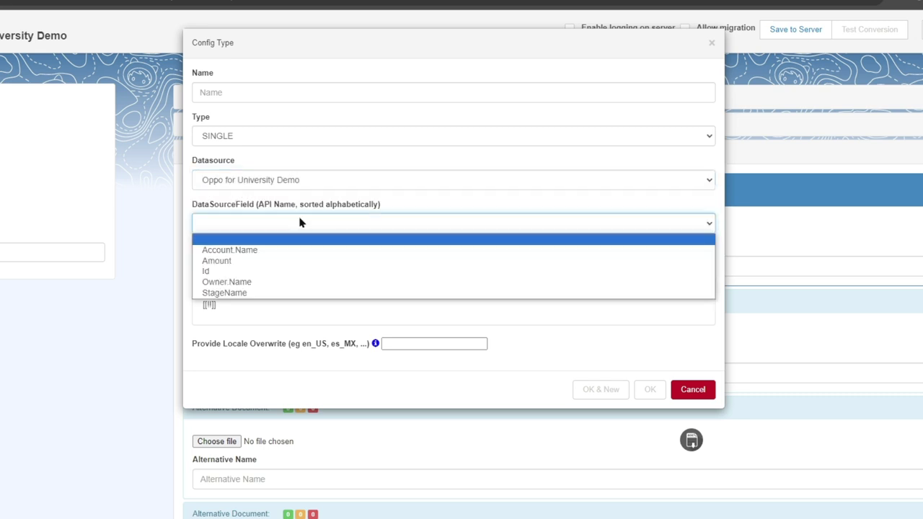
click(295, 284)
Step: Map the config type to the OWNER_NAME merge field, save it and dismiss the following blank form
click(295, 264)
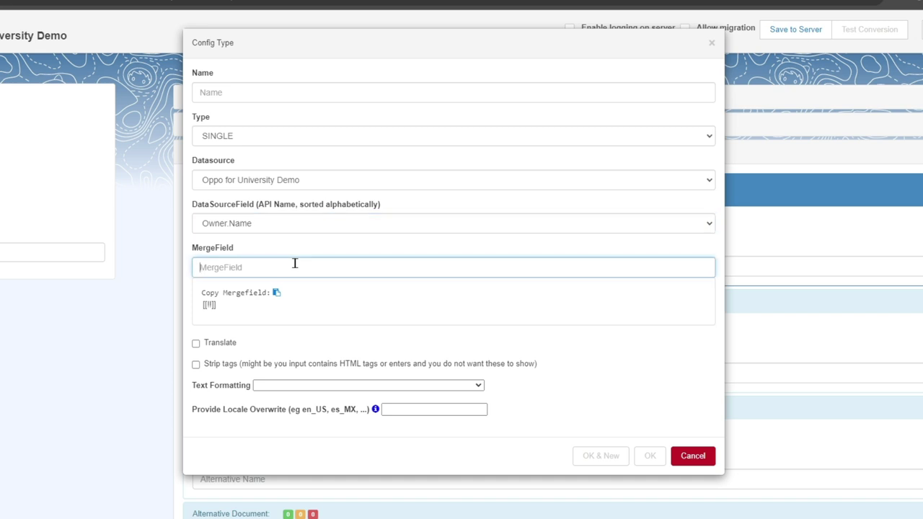
text(own)
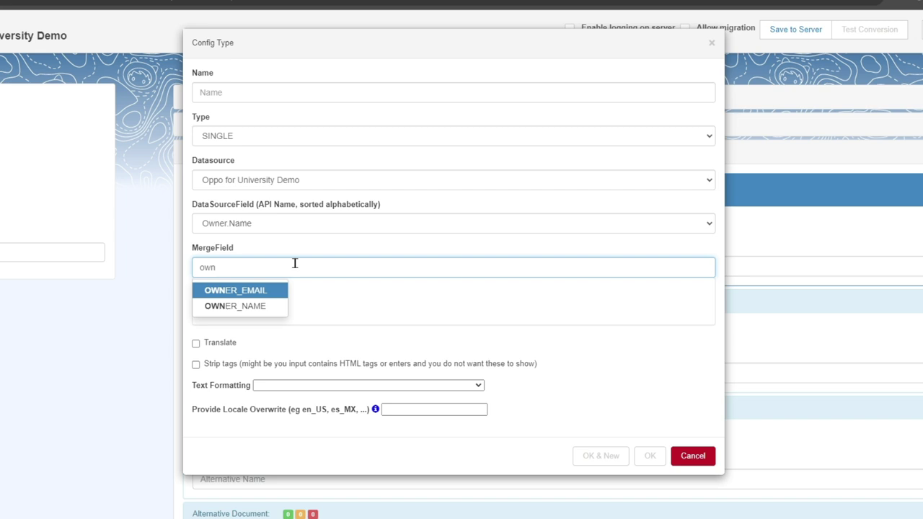
click(266, 308)
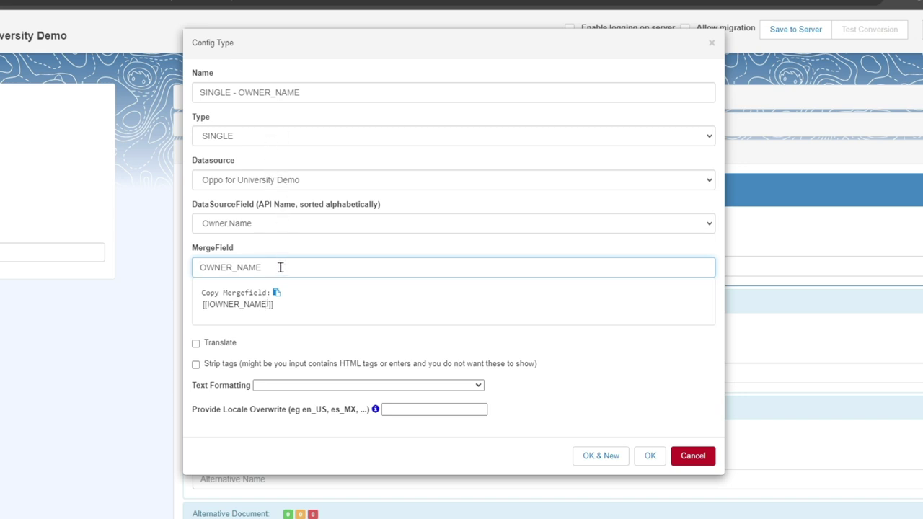
click(605, 459)
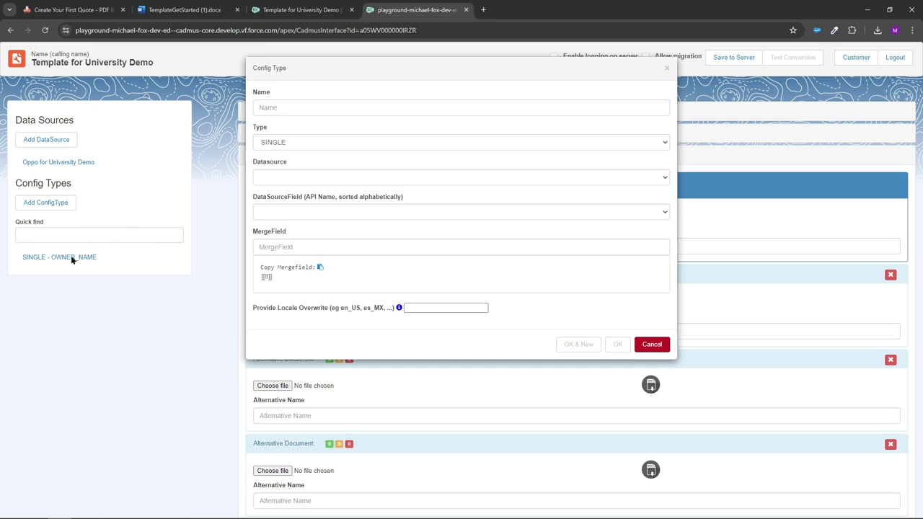
click(652, 346)
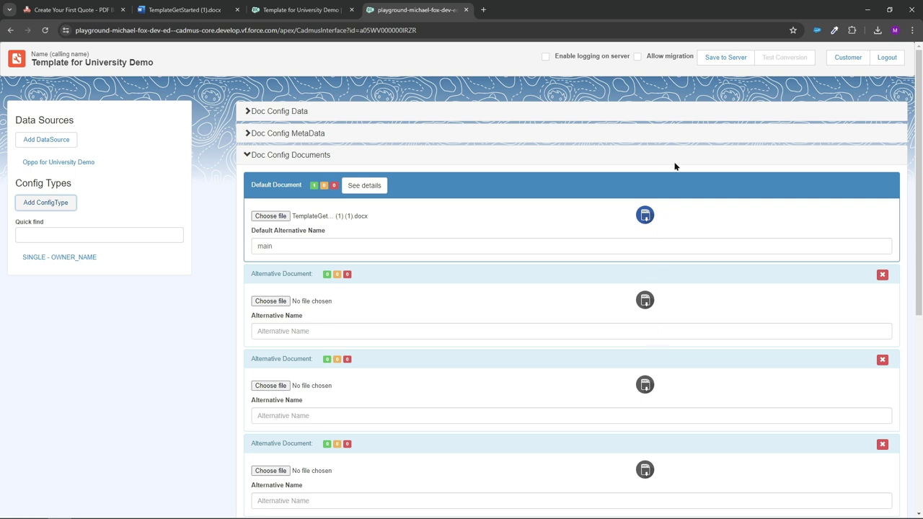
Step: Save the configuration to the server and open the default document's message details
click(720, 59)
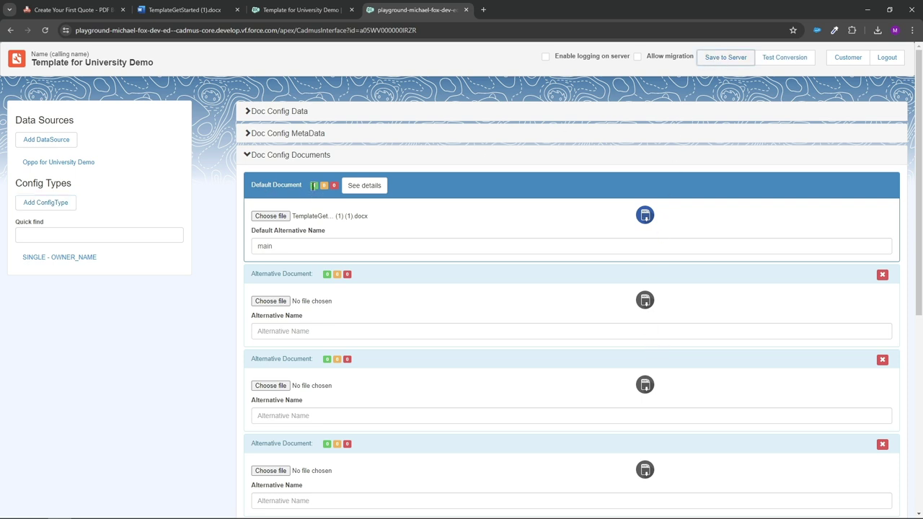
click(359, 186)
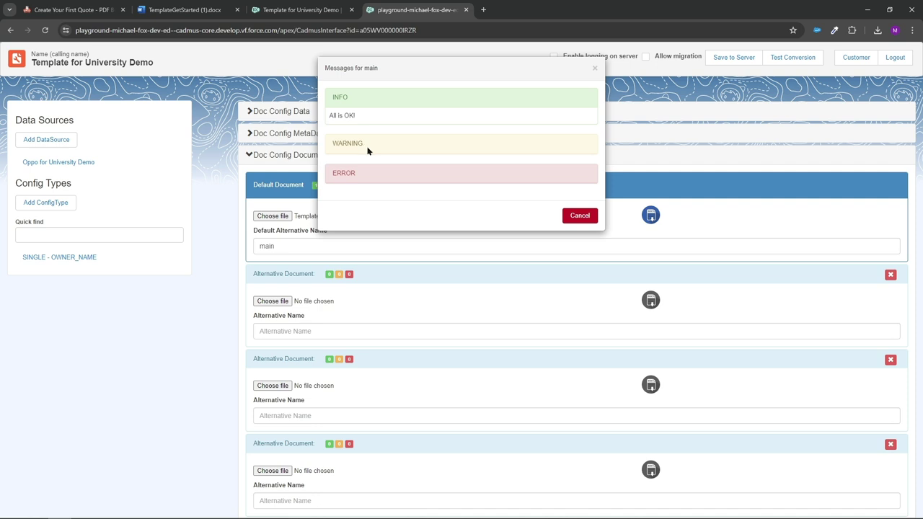
Step: Close the message details and open the GenePoint Standby Generator opportunity's record page for editing in Lightning App Builder
click(581, 216)
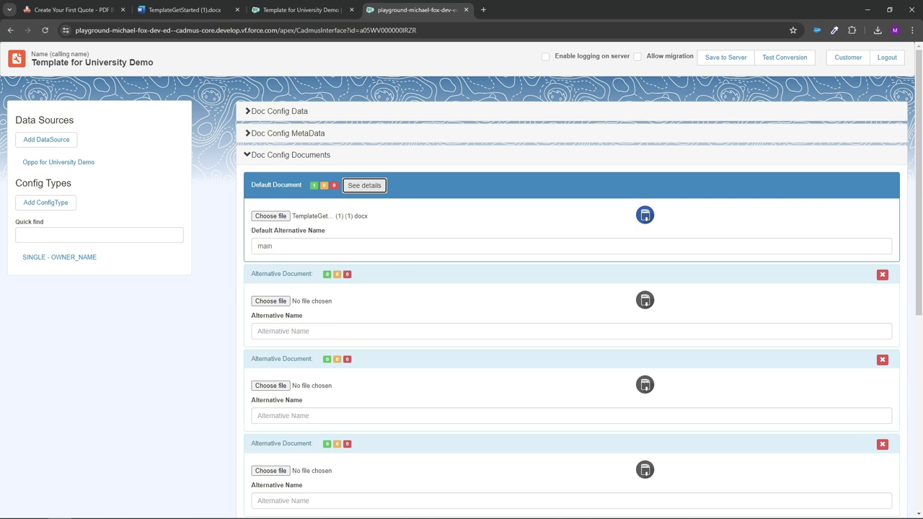
click(303, 10)
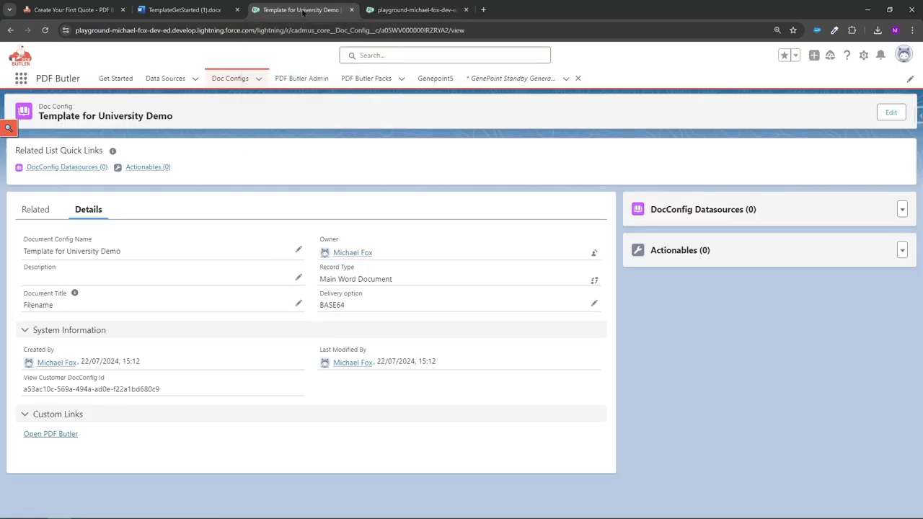
click(512, 79)
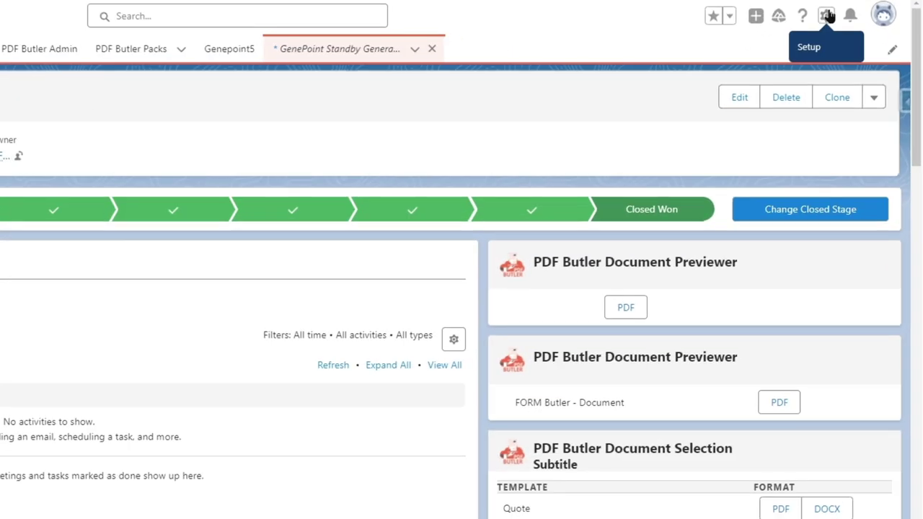
click(856, 56)
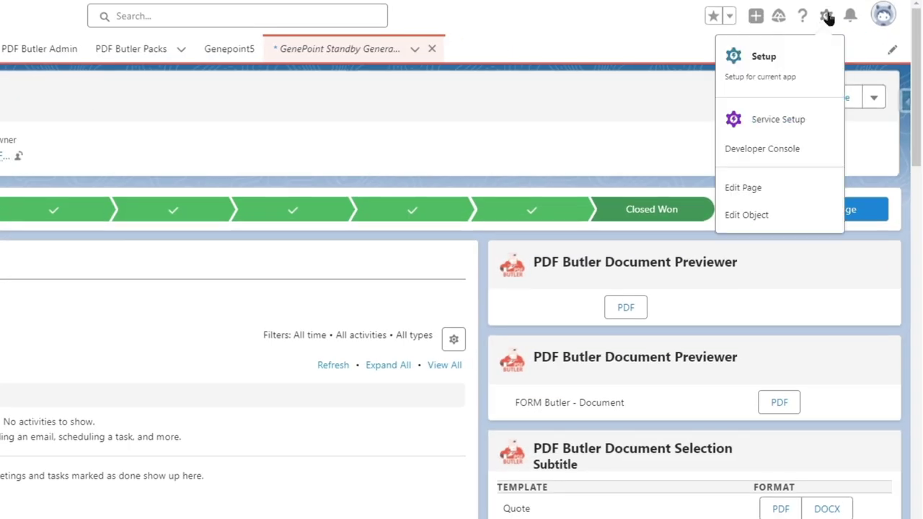
click(785, 186)
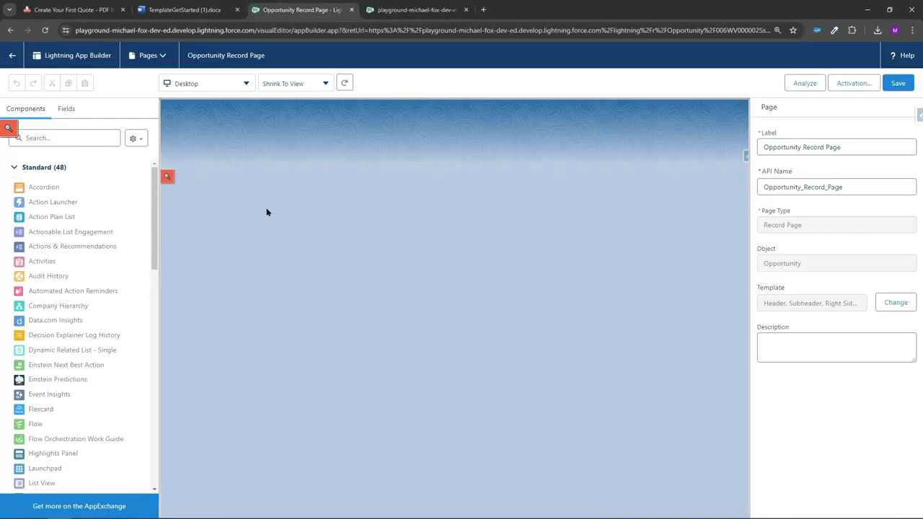
Step: Add a PDF Butler Previewer above the existing previewers, subtitle it "University" and check the help for DocConfig to retrieve
scroll(79, 267, down, 8)
scroll(98, 290, down, 2)
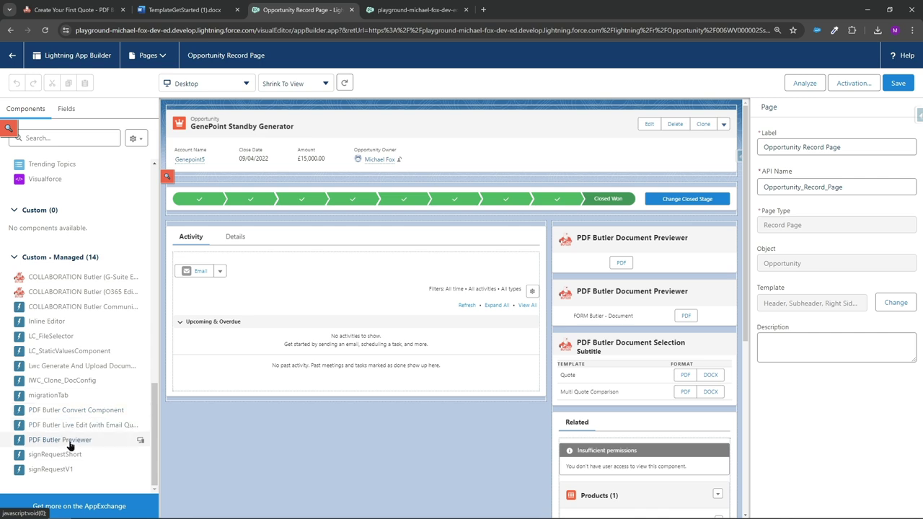
drag(70, 443, 616, 228)
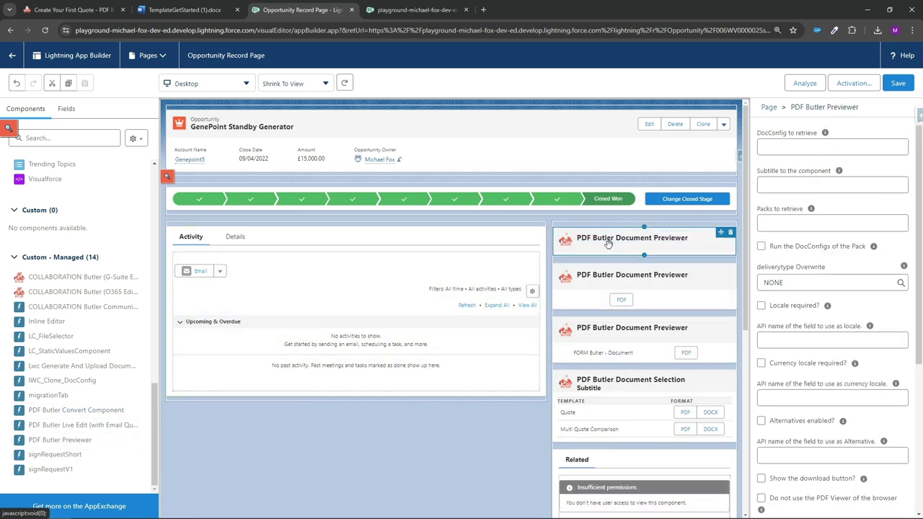
click(837, 184)
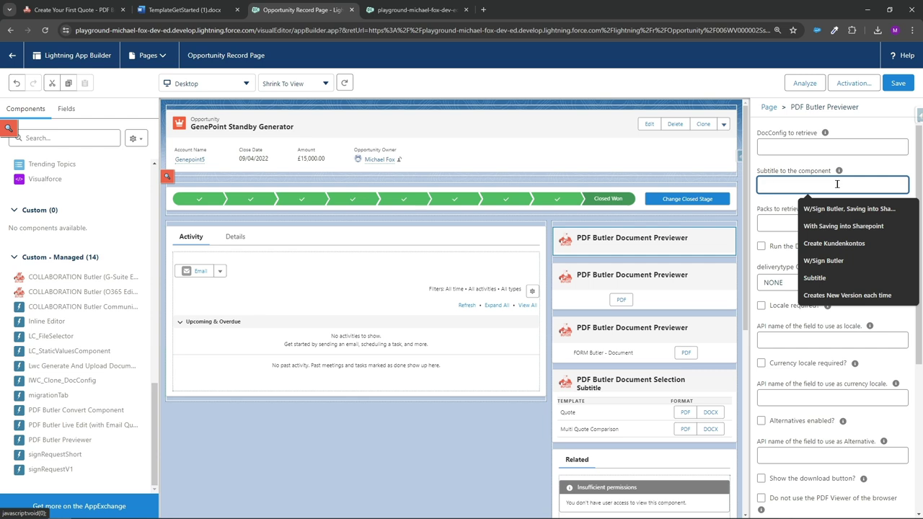
text(University)
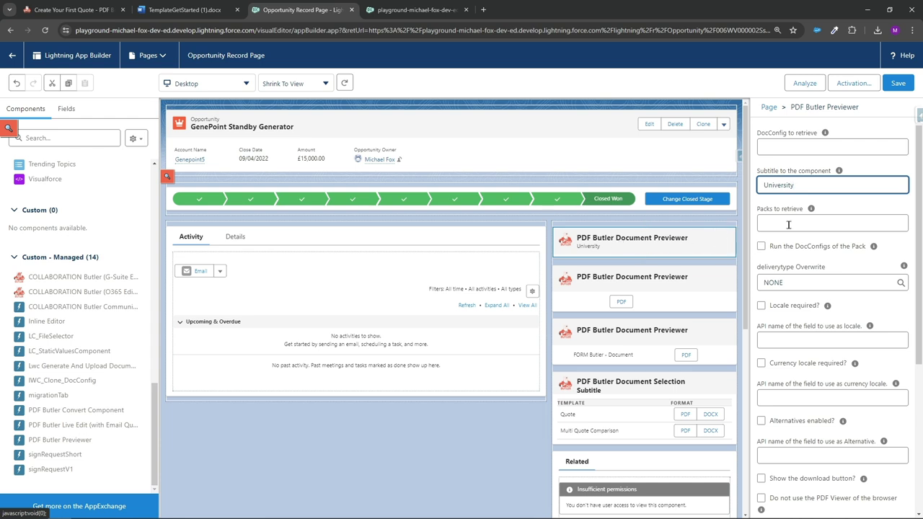
click(821, 145)
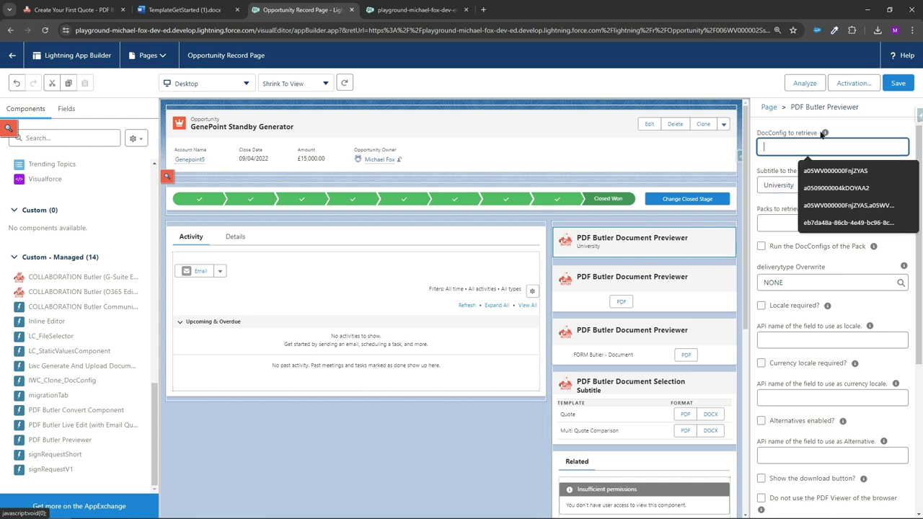
mouse_move(825, 135)
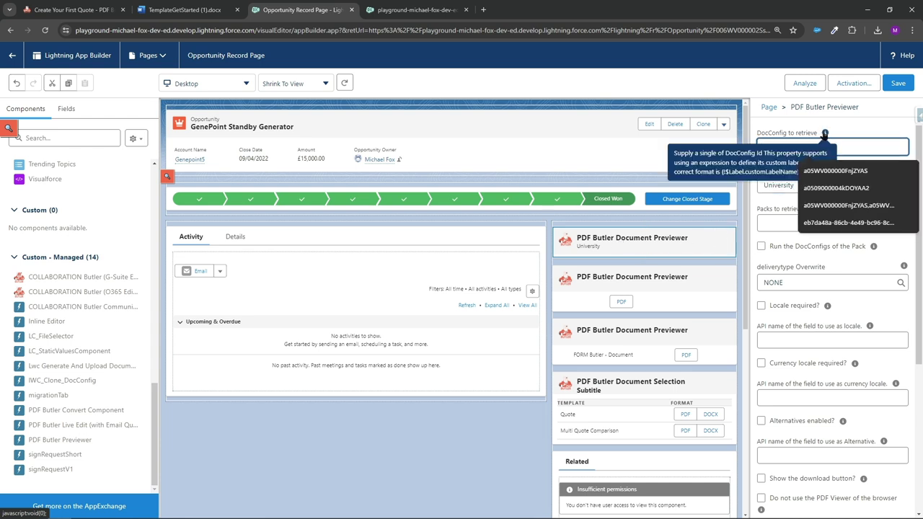
Step: Open the Salesforce playground org in a new browser tab and leave the Account Record Page editor
click(411, 9)
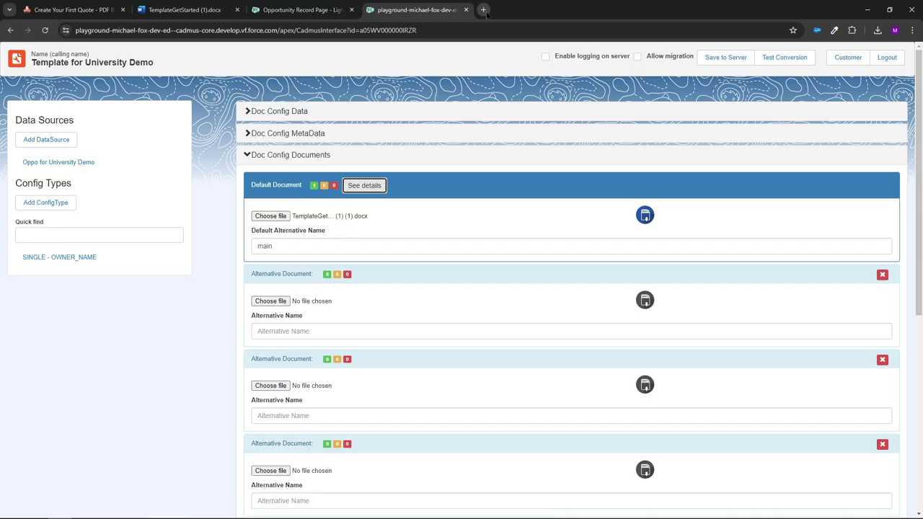
key(ctrl+t)
text(playgrou)
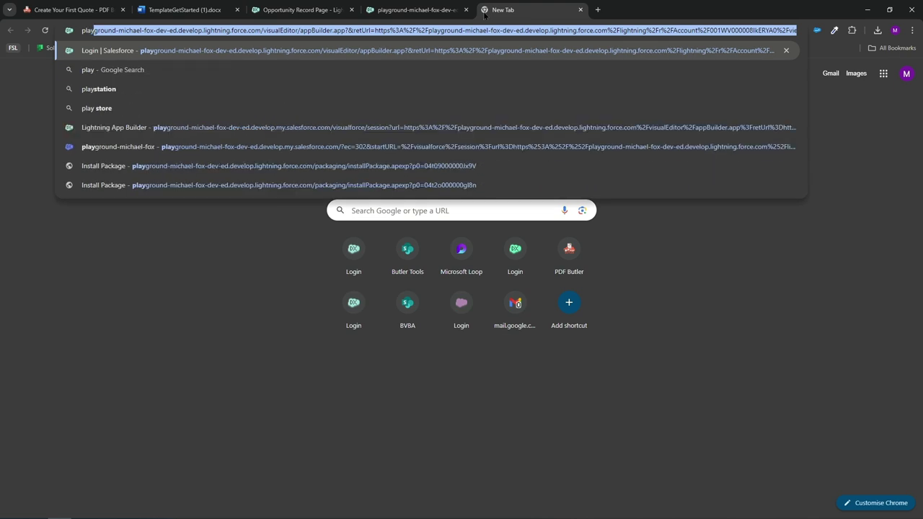
key(Down)
key(Down)
key(Down)
key(Down)
key(Down)
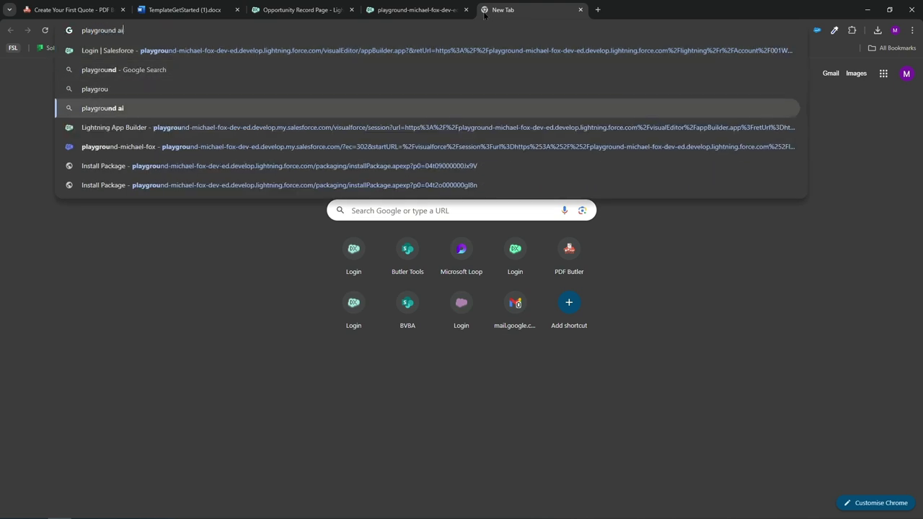
key(Up)
key(Return)
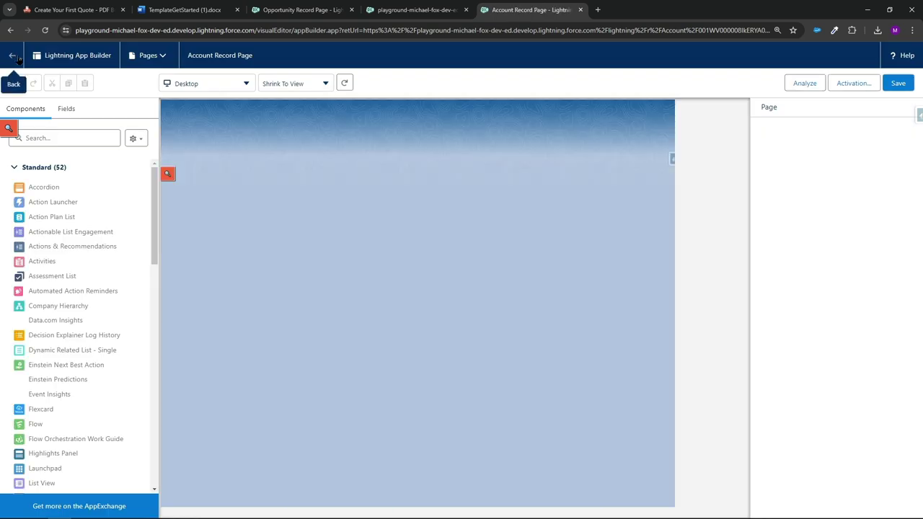
click(14, 57)
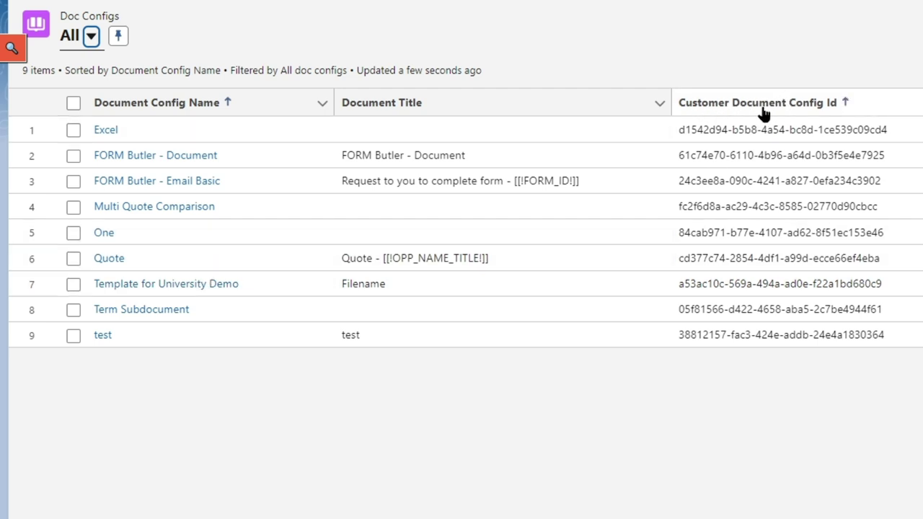
Step: Open the "Template for University Demo" doc config from the All list and copy its Customer DocConfig Id
triple_click(757, 283)
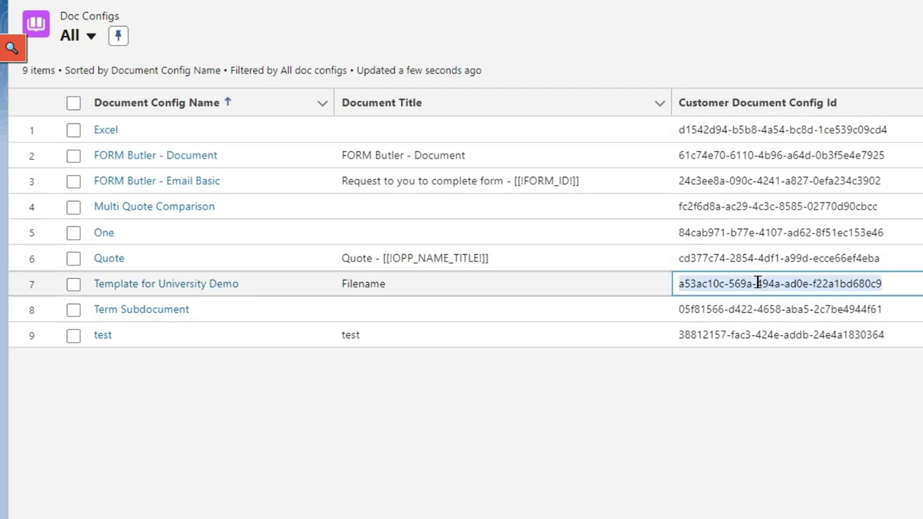
click(180, 283)
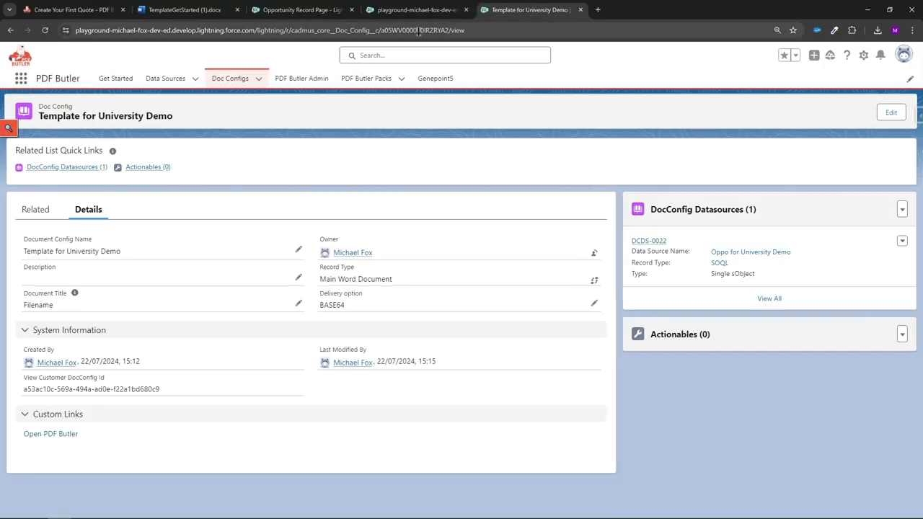
double_click(420, 32)
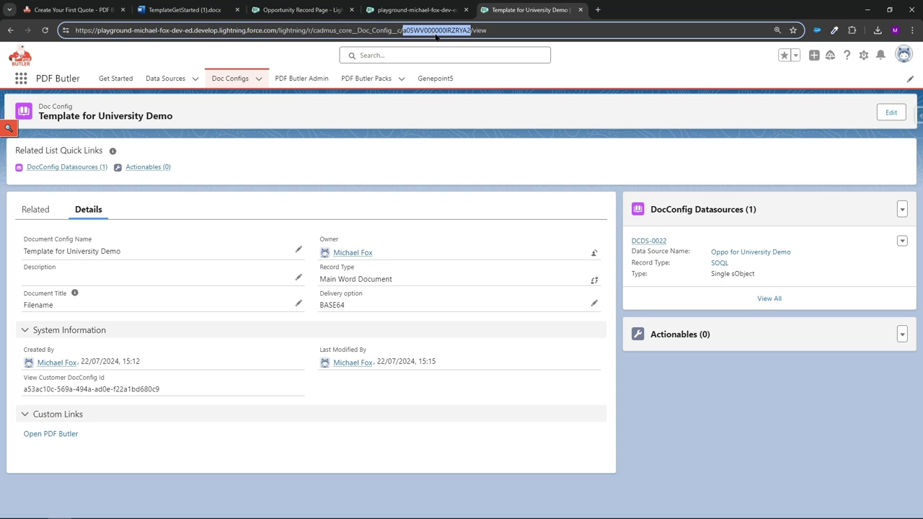
triple_click(126, 389)
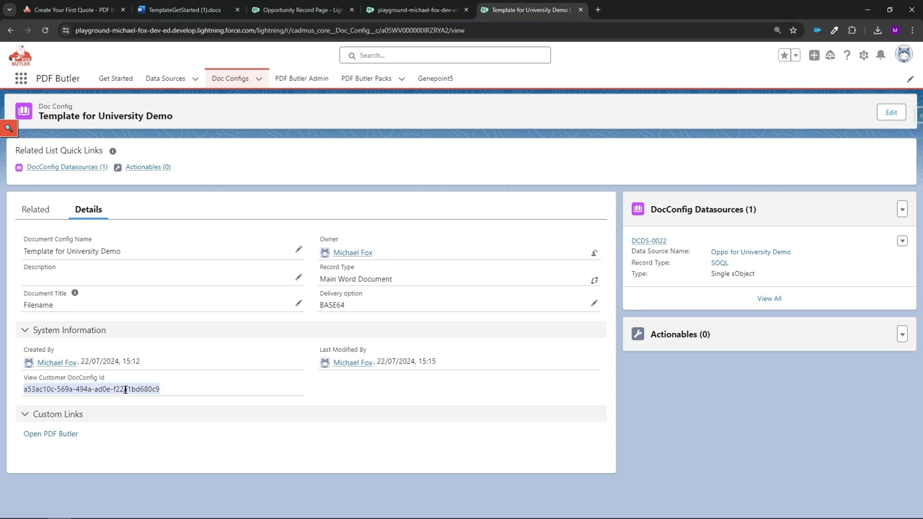
right_click(126, 389)
click(199, 273)
Step: Paste the copied ID as the University previewer's DocConfig to retrieve, save the Opportunity Record Page and return to the opportunity
click(396, 14)
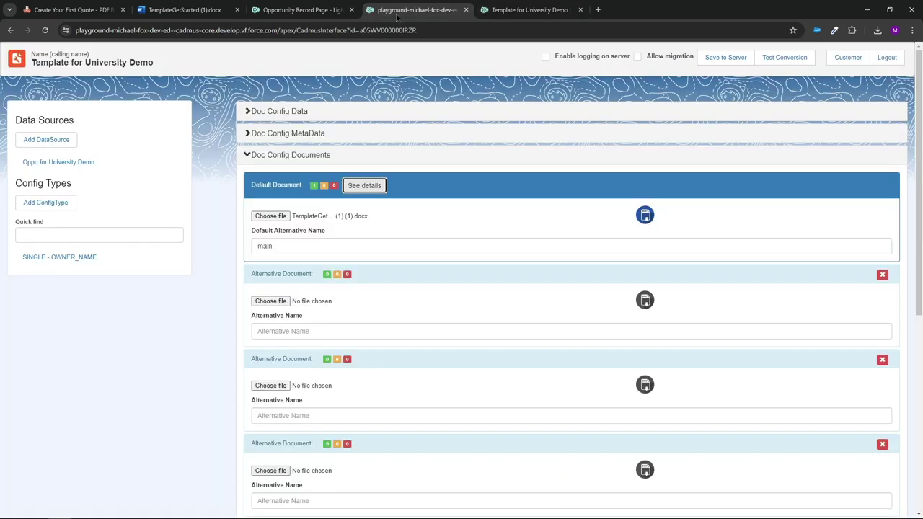
click(325, 10)
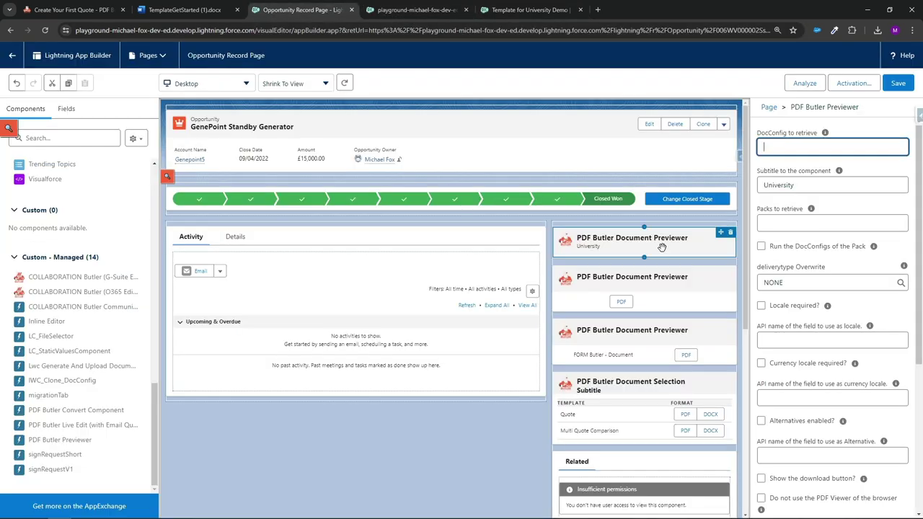
click(798, 148)
key(ctrl+v)
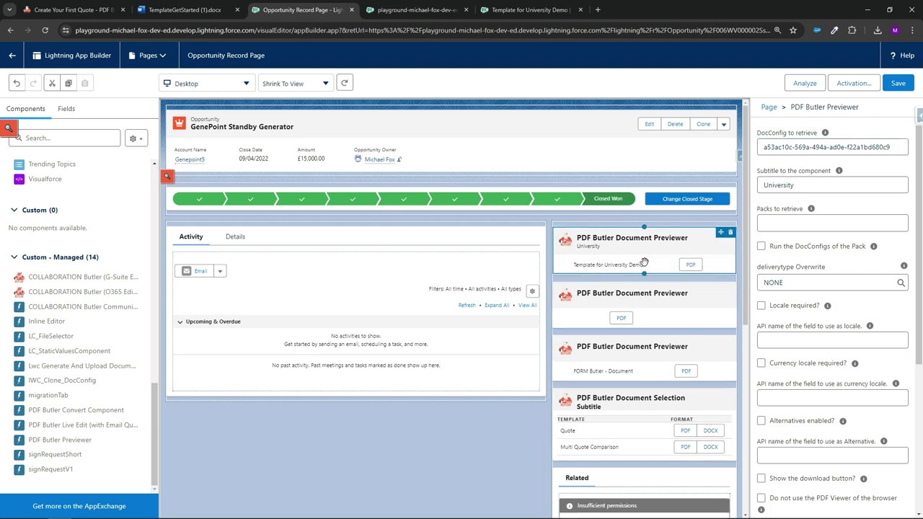
click(901, 83)
click(11, 56)
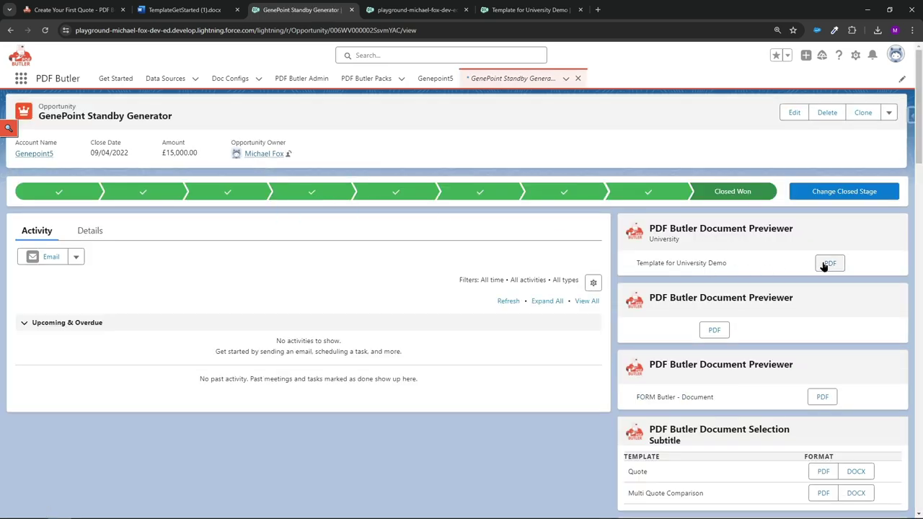
Step: Preview the "Template for University Demo" PDF from the opportunity and examine the owner name in its footer
click(829, 264)
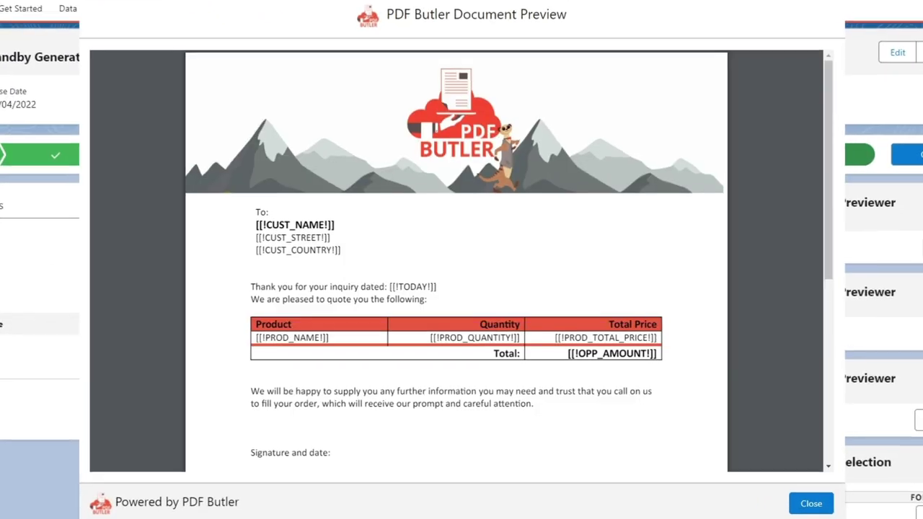
scroll(409, 233, down, 10)
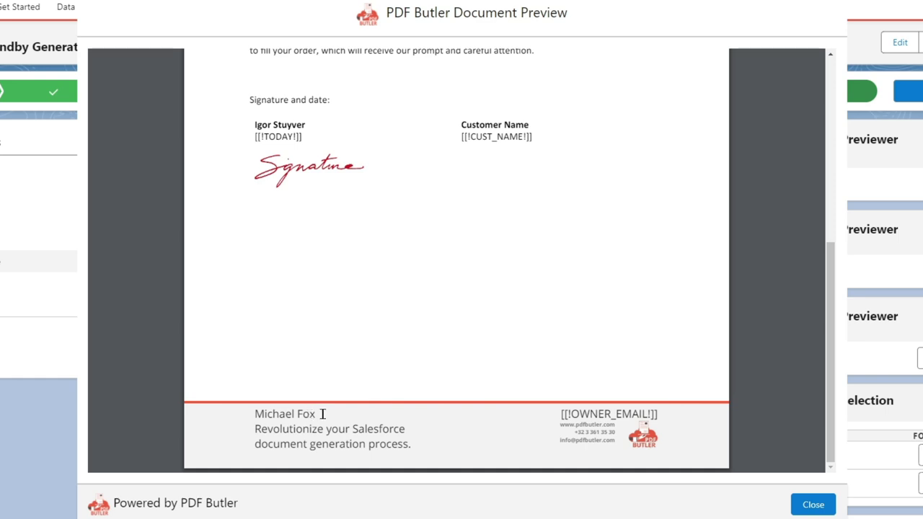
drag(323, 414, 252, 414)
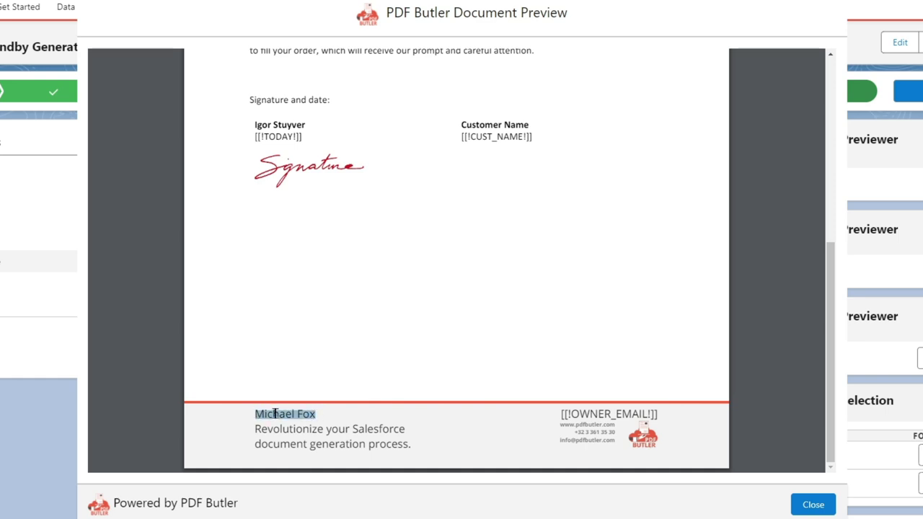